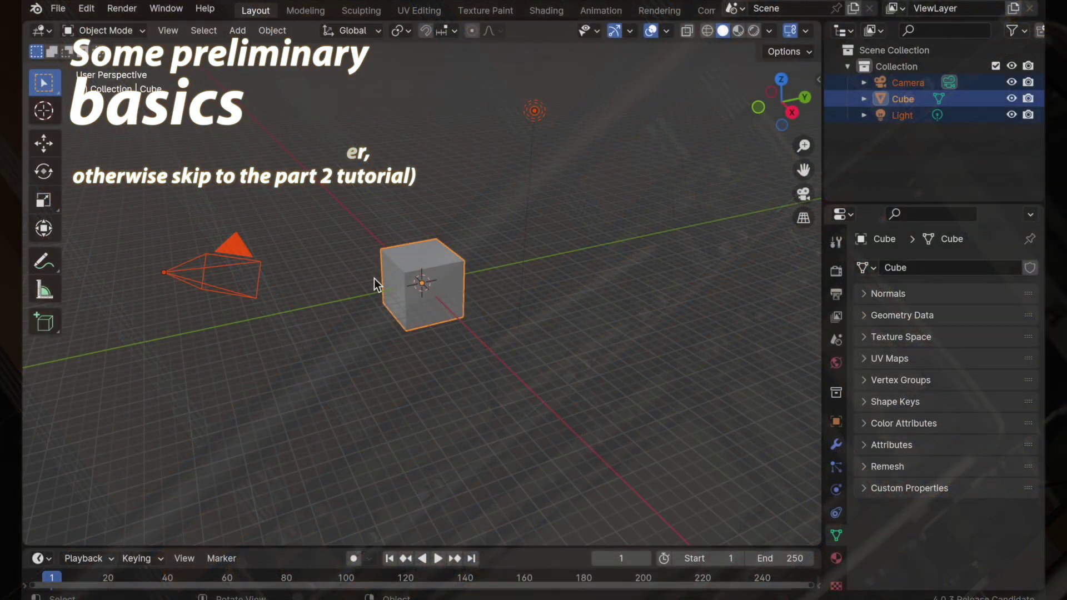
# Delete the default camera, cube and light, and add a cylinder mesh at the world origin.
pyautogui.press('x')
pyautogui.click(373, 278)
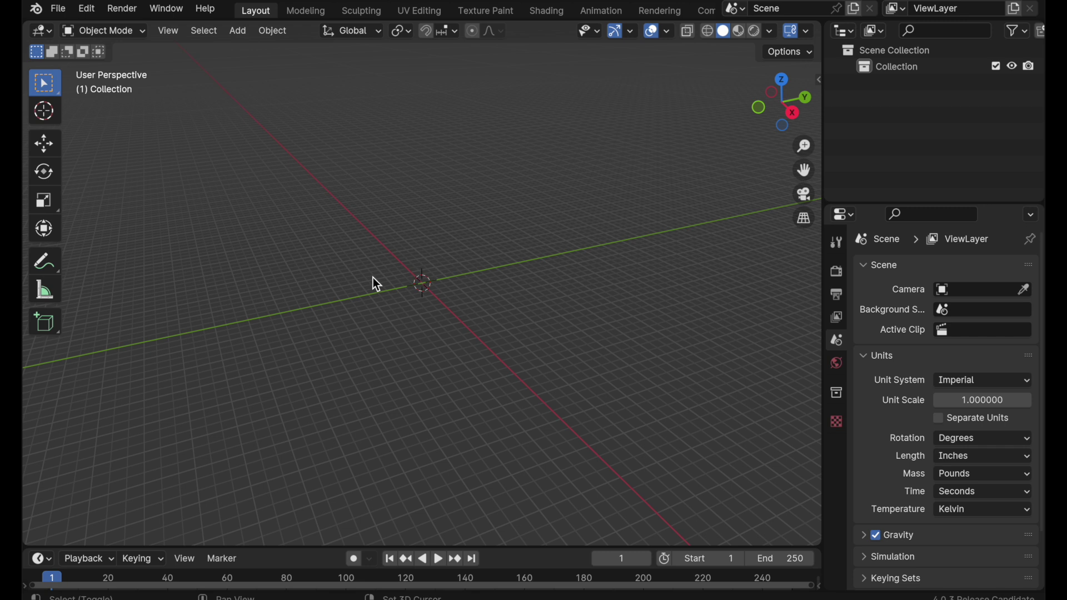
pyautogui.hotkey('shift', 'a')
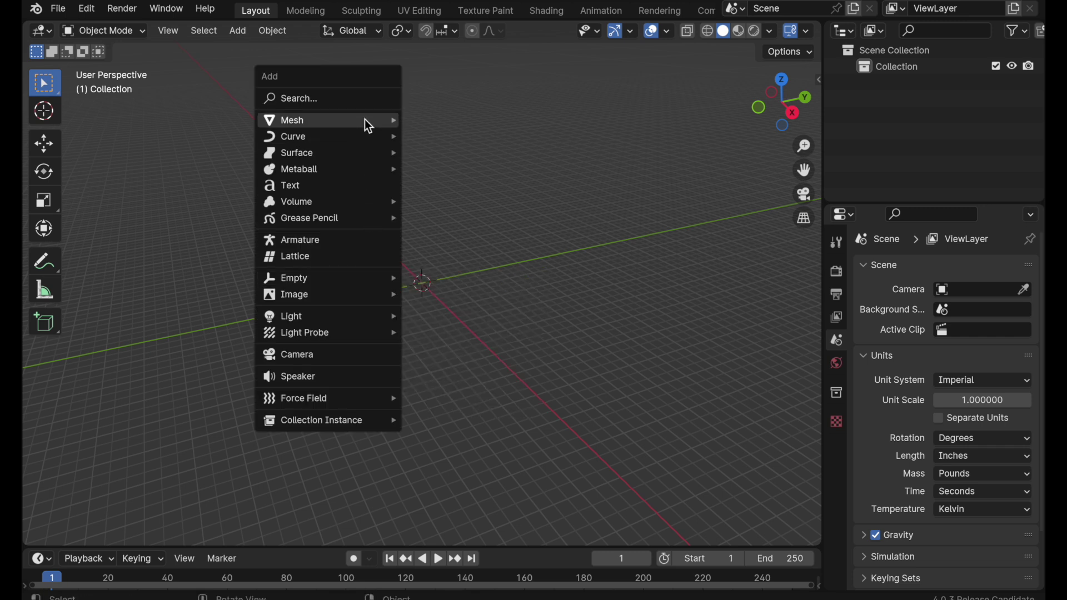
pyautogui.moveTo(365, 119)
pyautogui.click(453, 201)
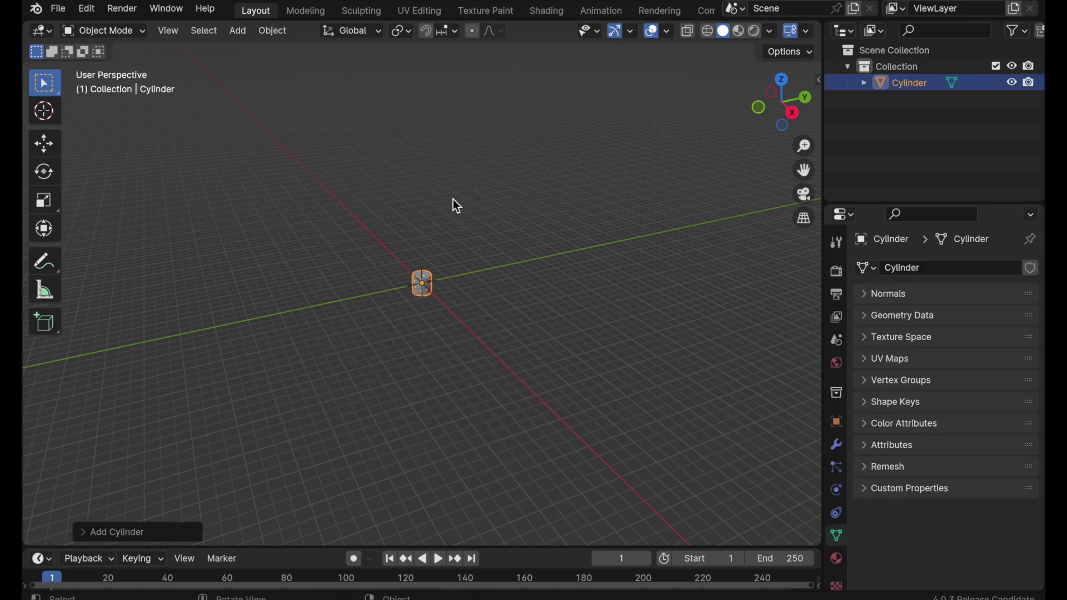
# Apply smooth shading to the cylinder so its sides lose the faceted look.
pyautogui.scroll(10, 440, 298)
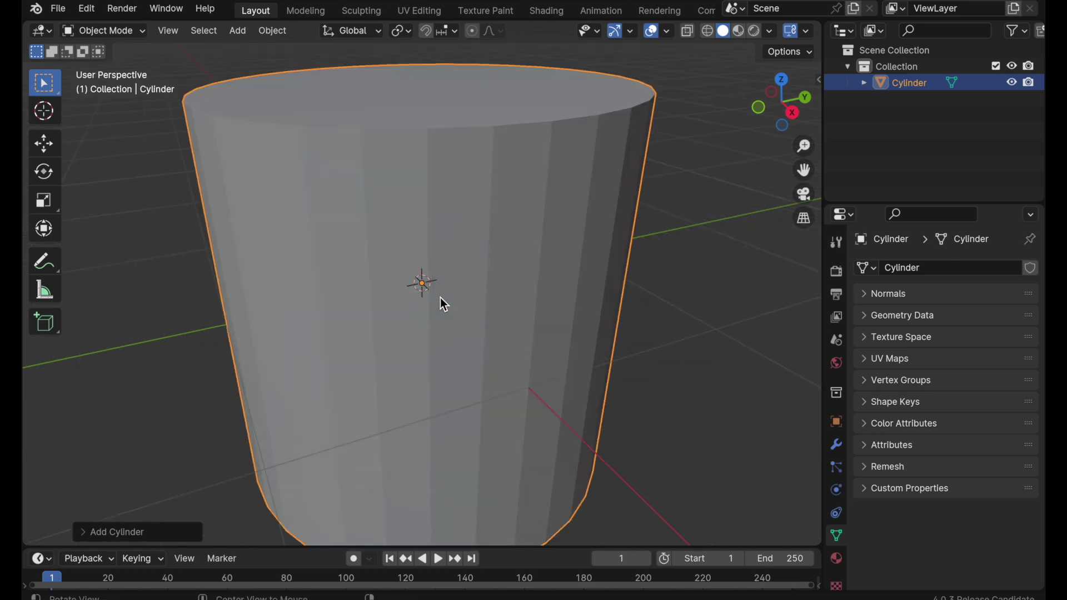
pyautogui.rightClick(495, 311)
pyautogui.click(496, 311)
pyautogui.scroll(-5, 578, 303)
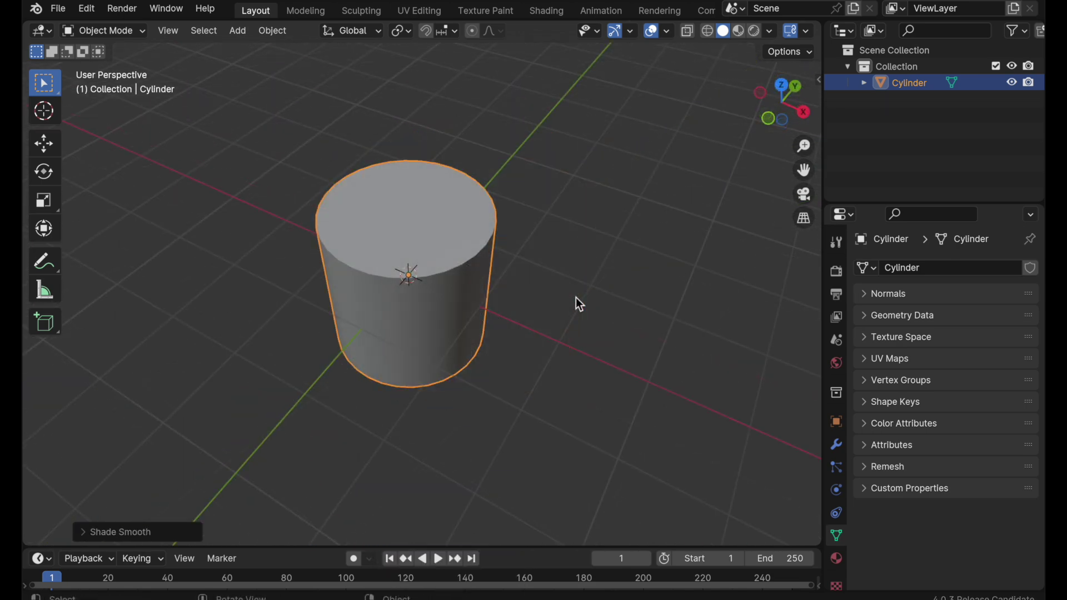
pyautogui.scroll(-4, 574, 295)
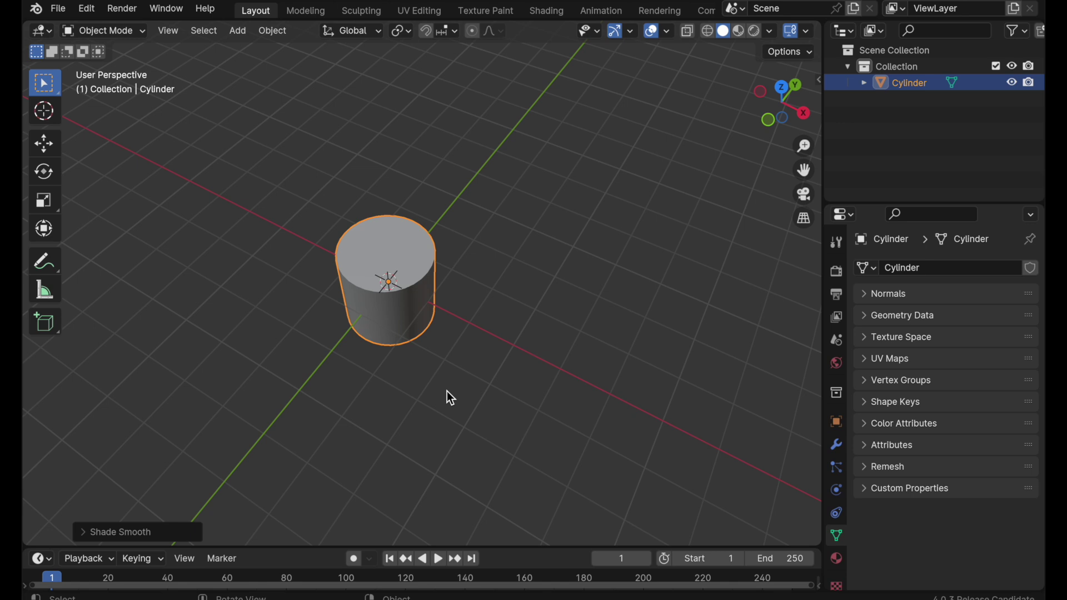
# Make an independent duplicate of the cylinder and place it about 31 inches away along the X axis.
pyautogui.click(274, 31)
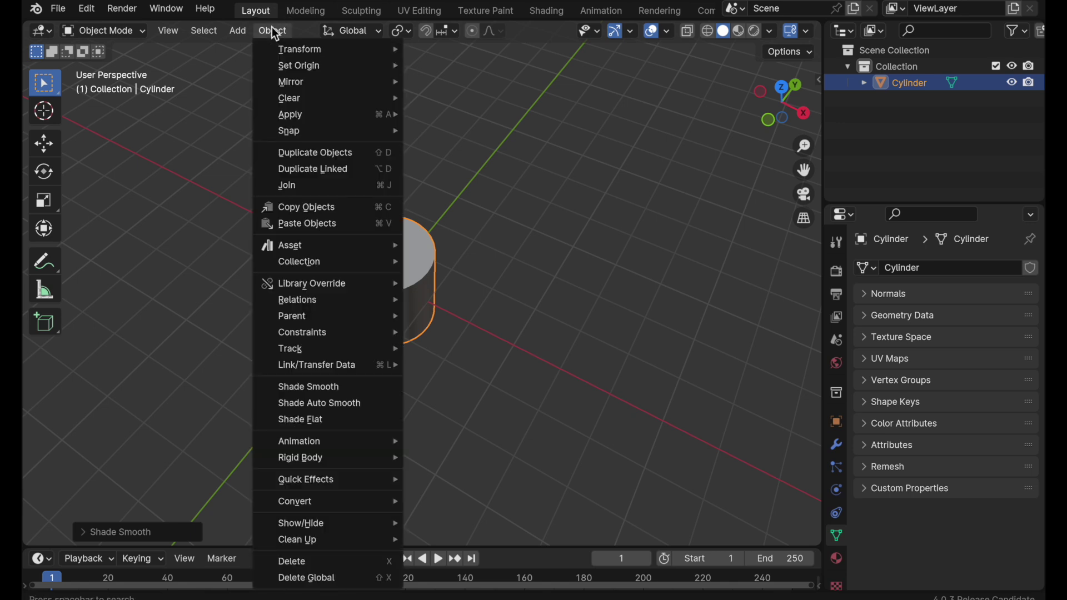
pyautogui.click(286, 155)
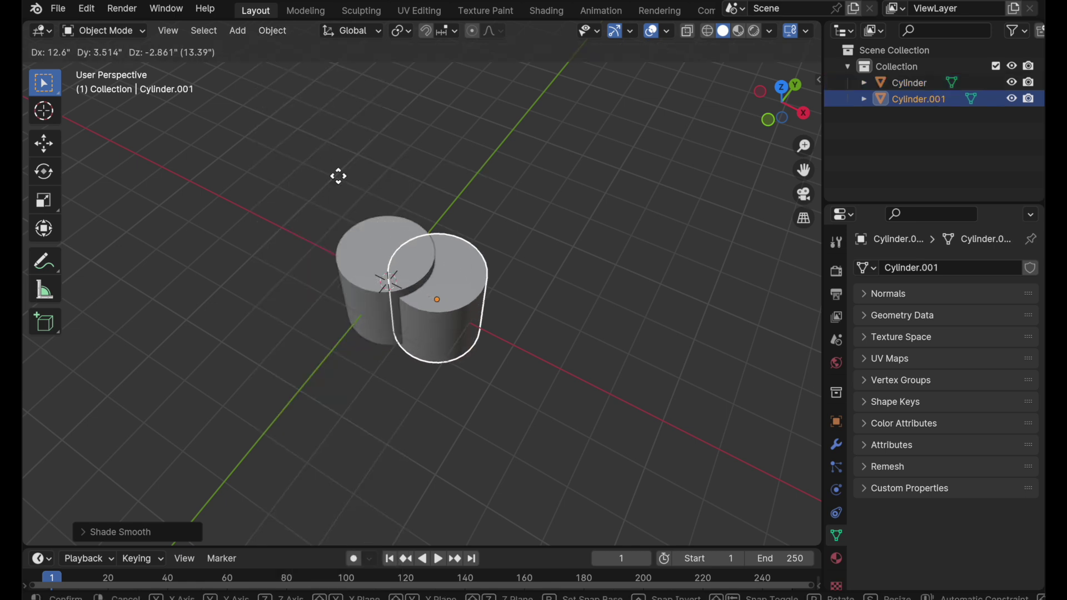
pyautogui.press('x')
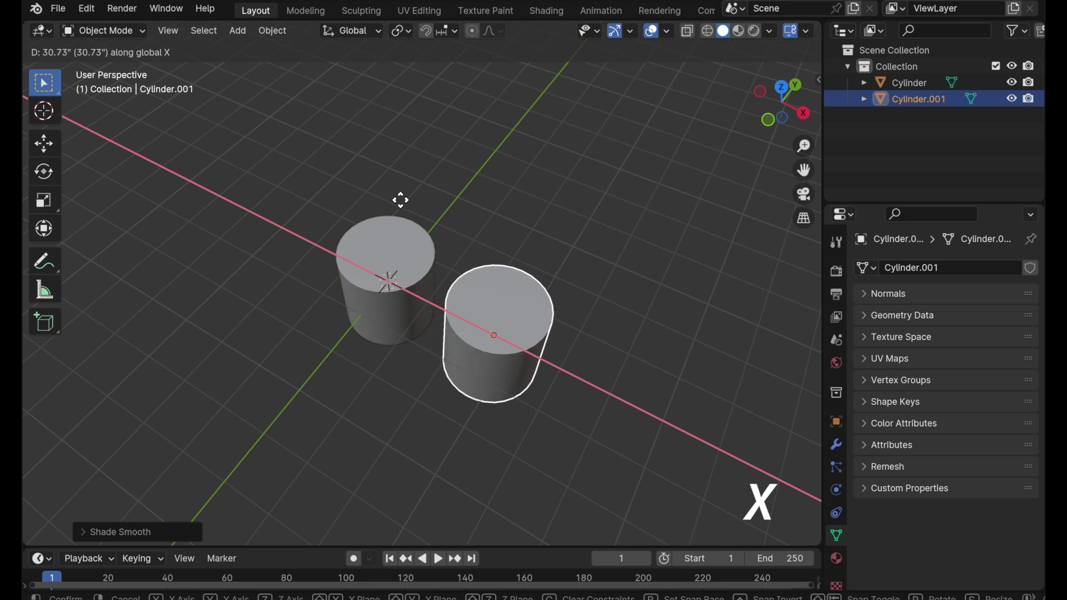
pyautogui.click(403, 199)
pyautogui.keyDown('ctrl'); pyautogui.moveTo(408, 327); pyautogui.dragTo(464, 232, button='middle'); pyautogui.keyUp('ctrl')
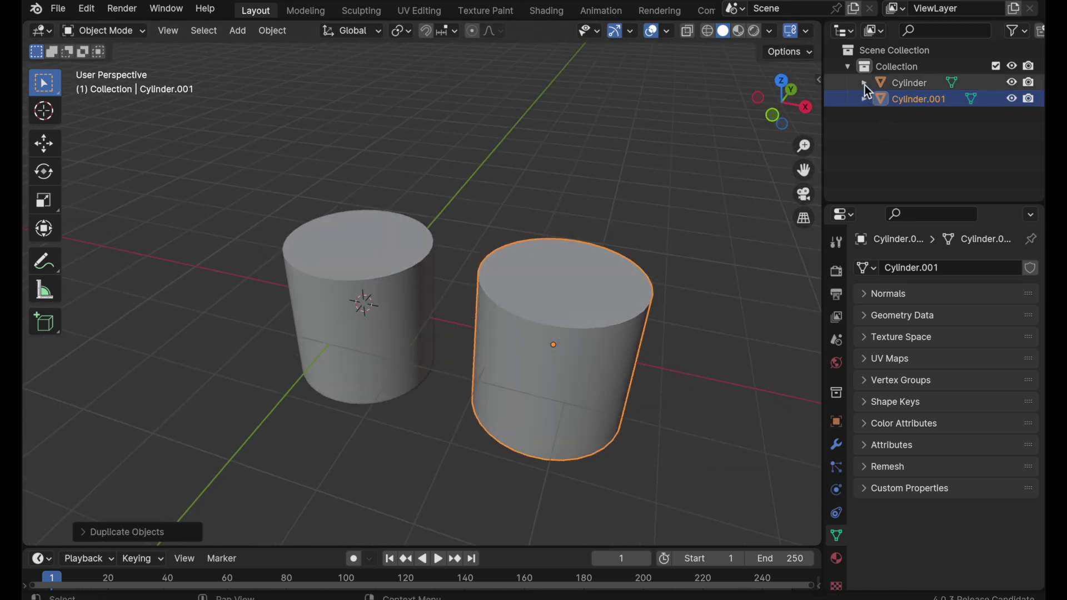
# Rename the original cylinder's mesh data as "Cylinder Mesh" and reveal the duplicate's mesh data in the outliner.
pyautogui.click(883, 84)
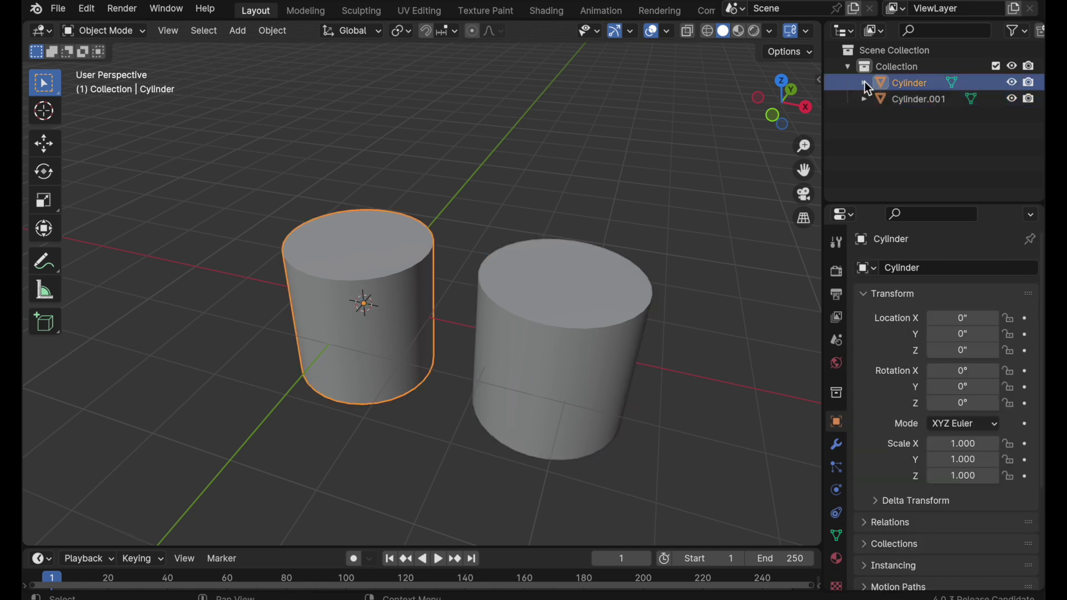
pyautogui.click(865, 83)
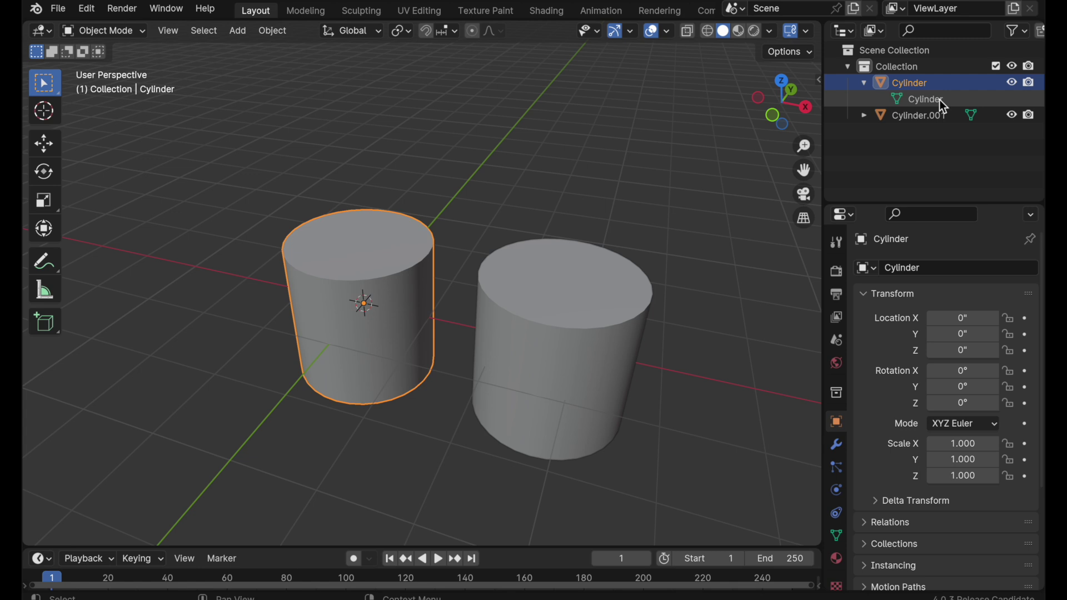
pyautogui.click(839, 537)
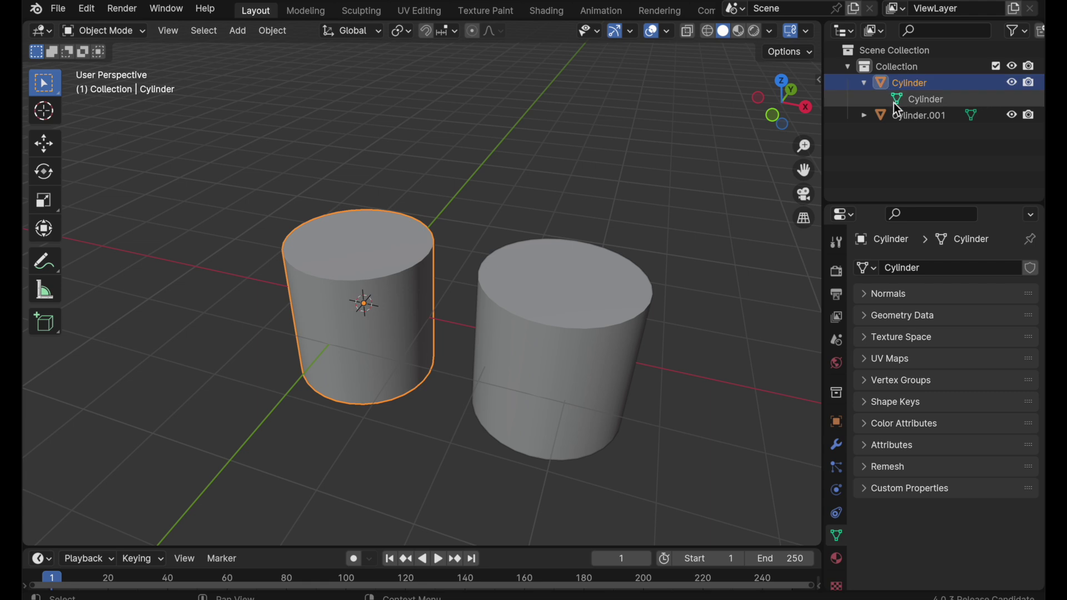
pyautogui.doubleClick(926, 99)
pyautogui.click(955, 102)
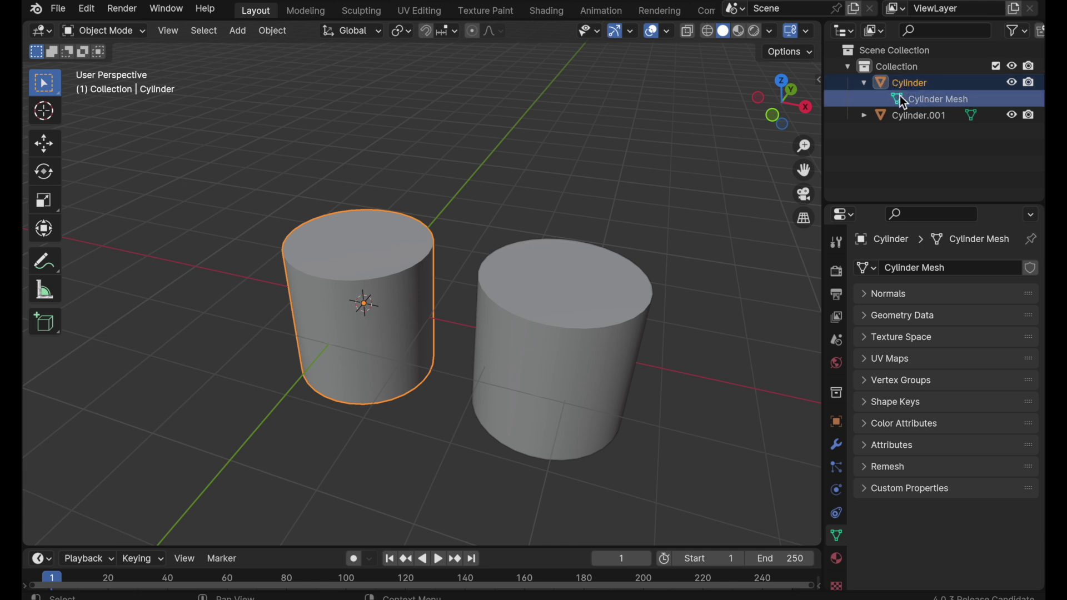
pyautogui.click(862, 115)
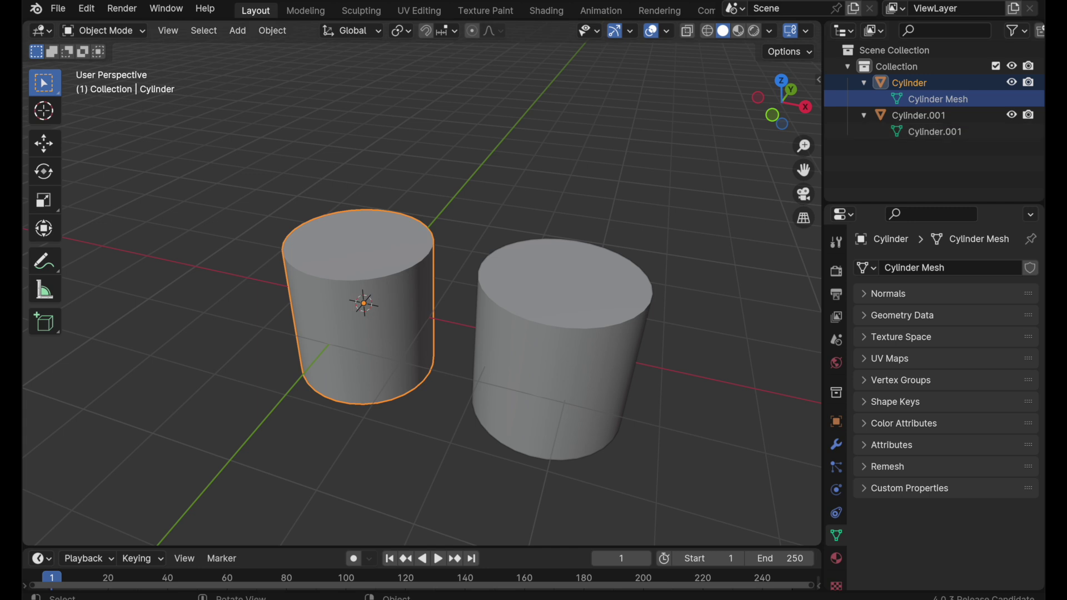
# Create a new material on the original cylinder and name it "Green".
pyautogui.click(836, 560)
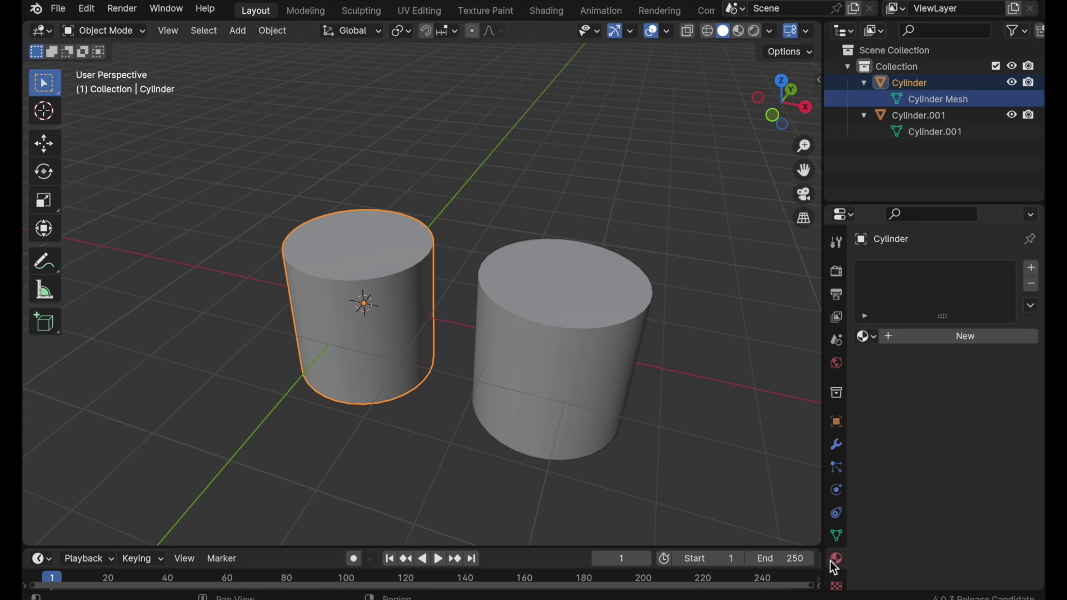
pyautogui.click(927, 338)
pyautogui.doubleClick(901, 272)
pyautogui.write('Green')
pyautogui.press('Return')
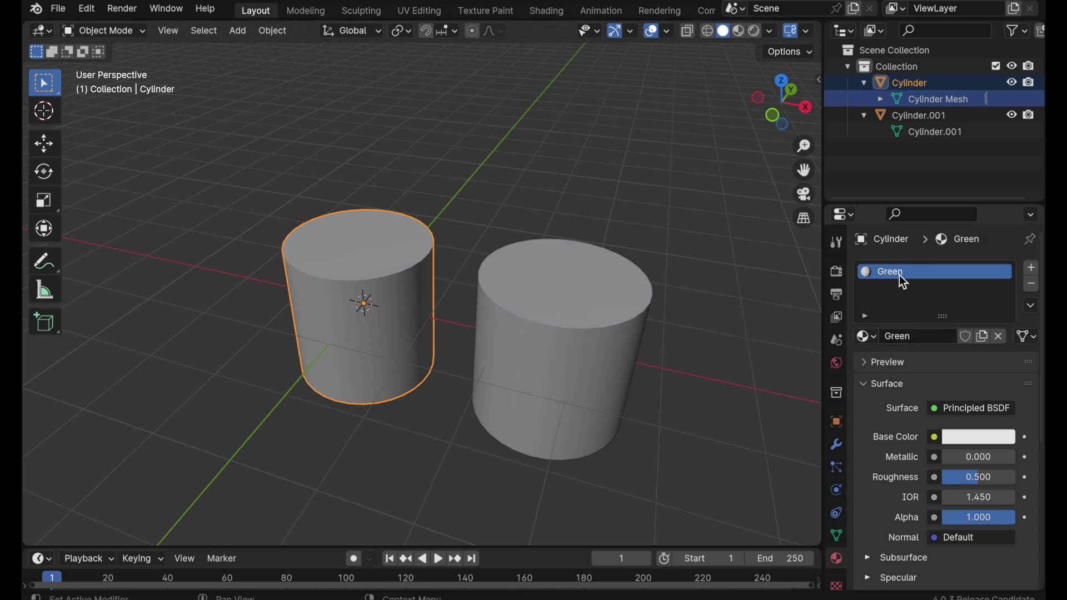
# Set the Green material's base color to hue 0.295, saturation 0.939, value 0.444, and display the viewport in Material Preview.
pyautogui.click(983, 437)
pyautogui.moveTo(903, 269); pyautogui.dragTo(869, 248)
pyautogui.moveTo(1003, 214); pyautogui.dragTo(1003, 227)
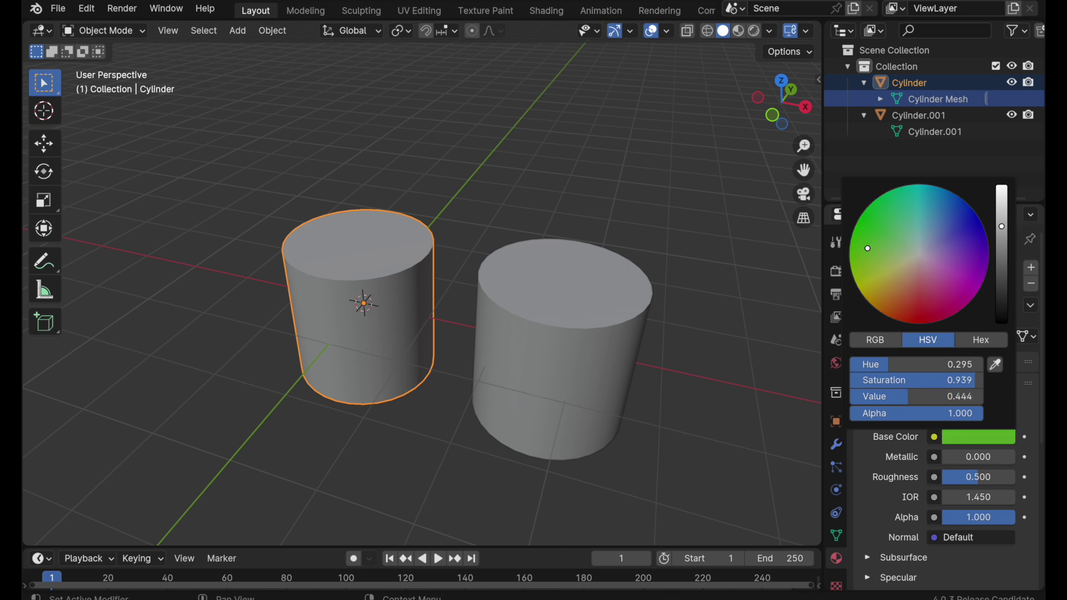
pyautogui.click(742, 31)
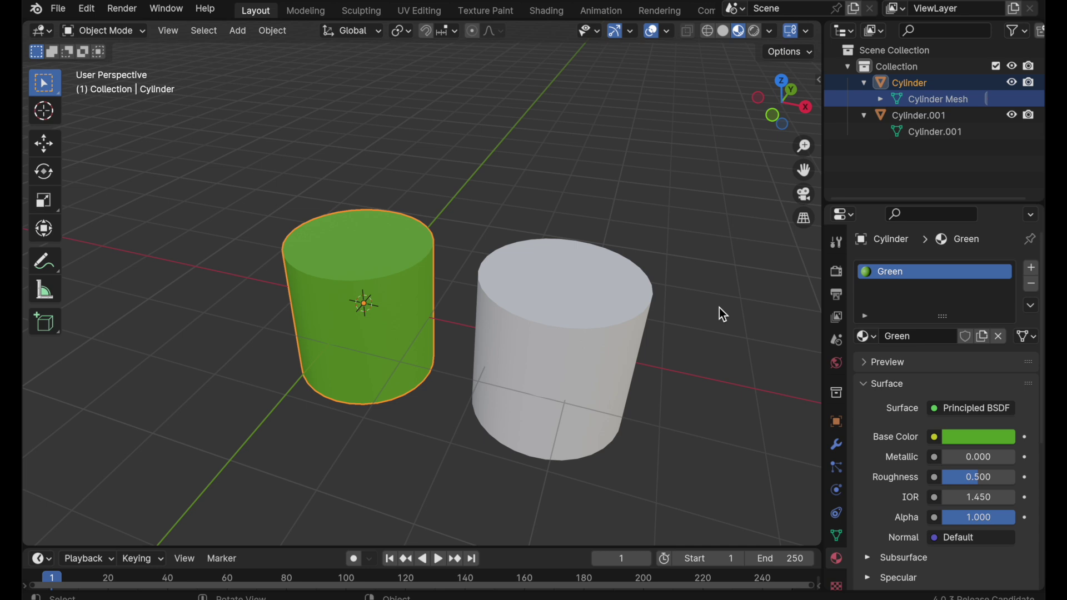
# In Edit Mode, raise the green cylinder's top face along Z to make it taller, and return to Object Mode.
pyautogui.moveTo(719, 308); pyautogui.dragTo(607, 402, button='middle')
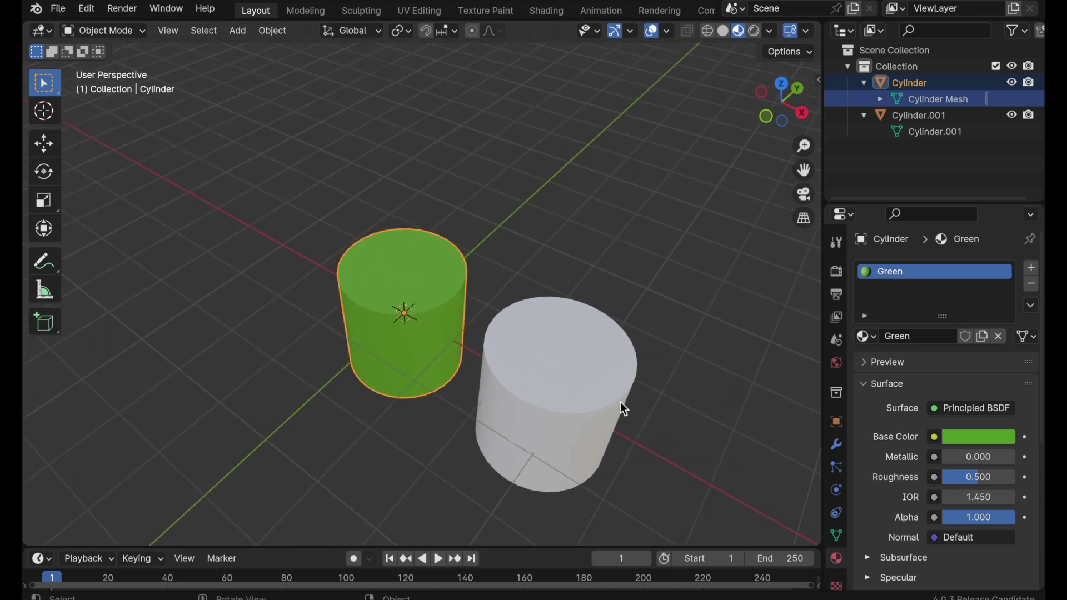
pyautogui.press('Tab')
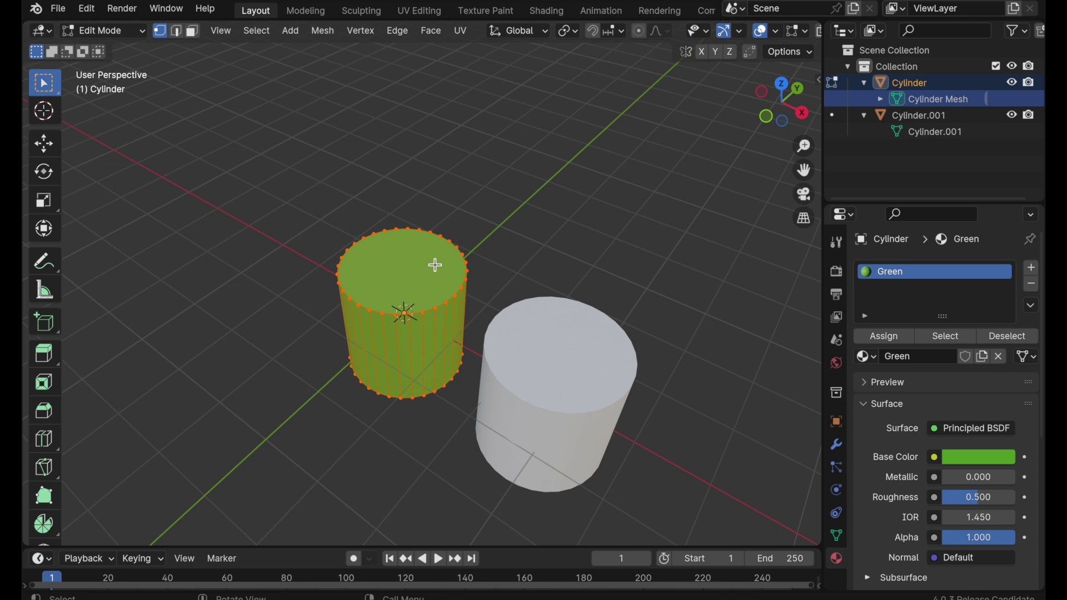
pyautogui.click(193, 31)
pyautogui.moveTo(431, 340); pyautogui.dragTo(462, 289, button='middle')
pyautogui.click(44, 143)
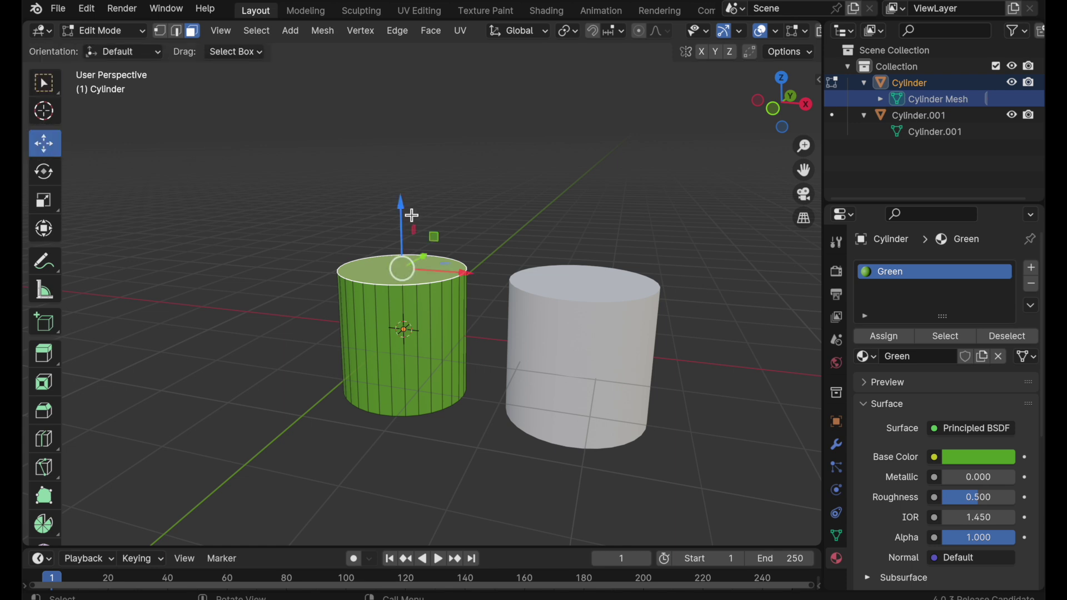
pyautogui.moveTo(405, 209); pyautogui.dragTo(404, 142)
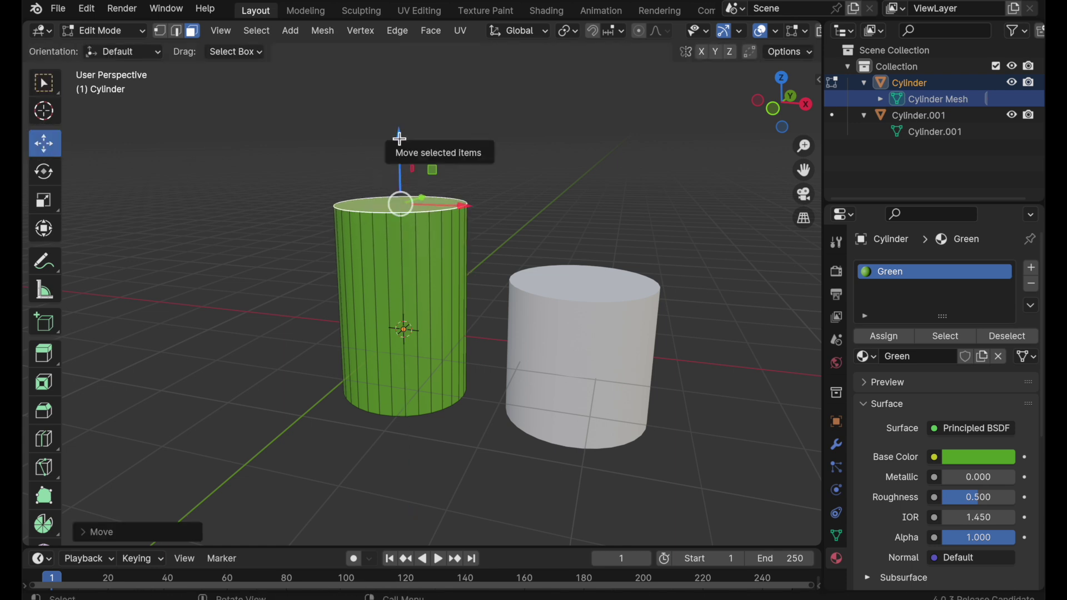
pyautogui.press('Tab')
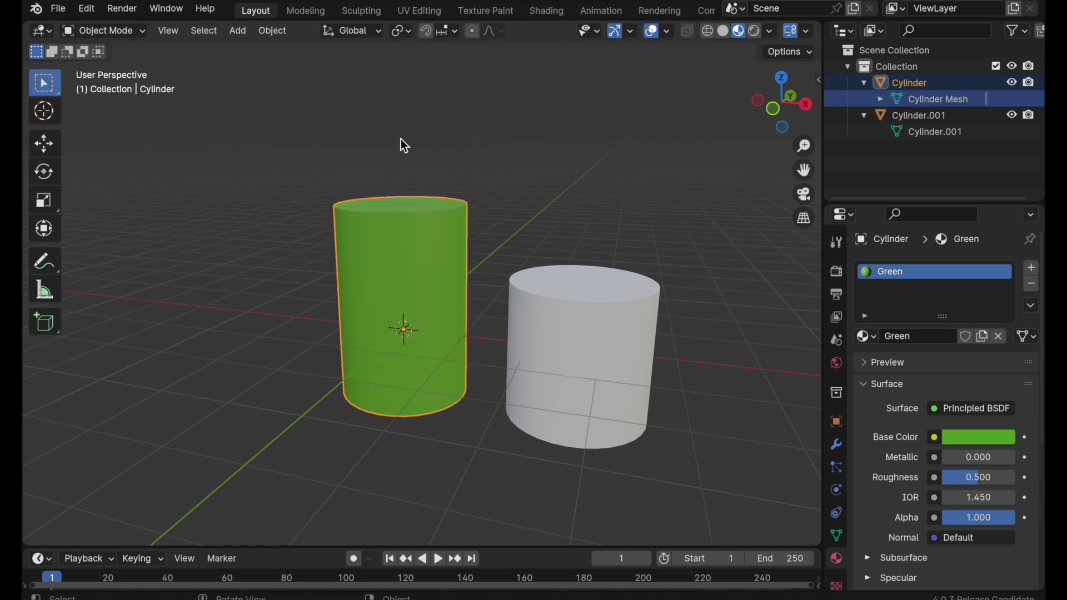
# Delete the white duplicate cylinder.
pyautogui.click(576, 305)
pyautogui.press('x')
pyautogui.click(578, 304)
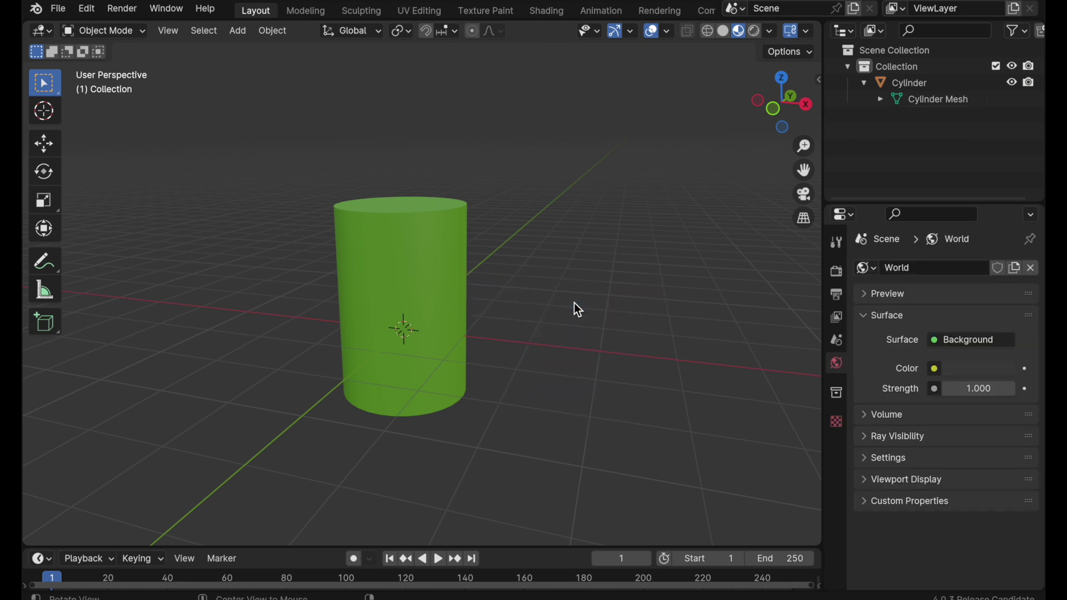
# Make a linked duplicate of the green cylinder, place it beside the original along X, and reveal its mesh data in the outliner.
pyautogui.moveTo(575, 303); pyautogui.dragTo(382, 169, button='middle')
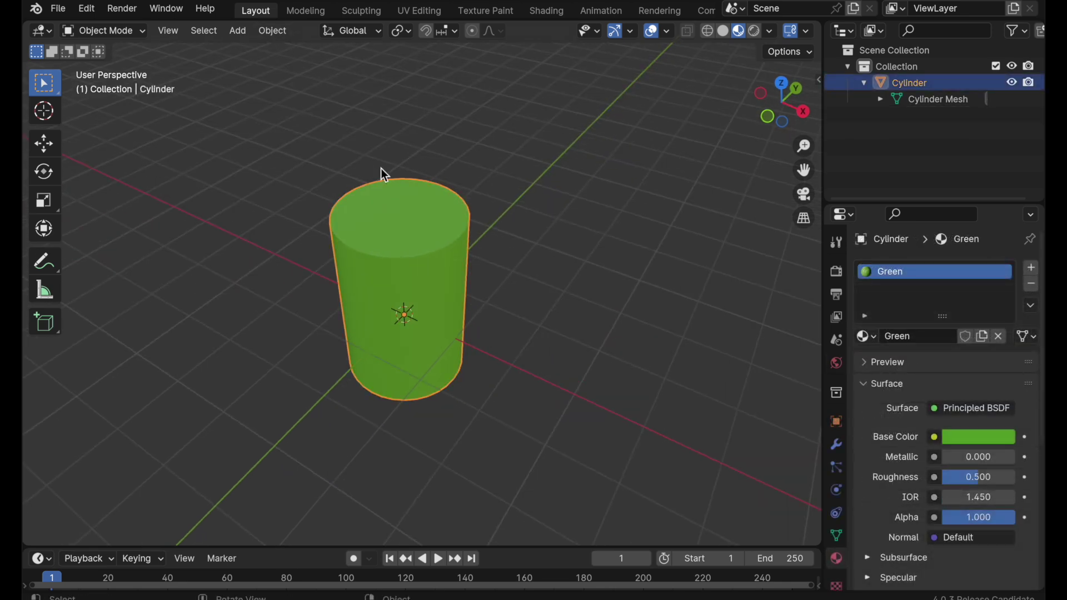
pyautogui.click(273, 31)
pyautogui.click(310, 167)
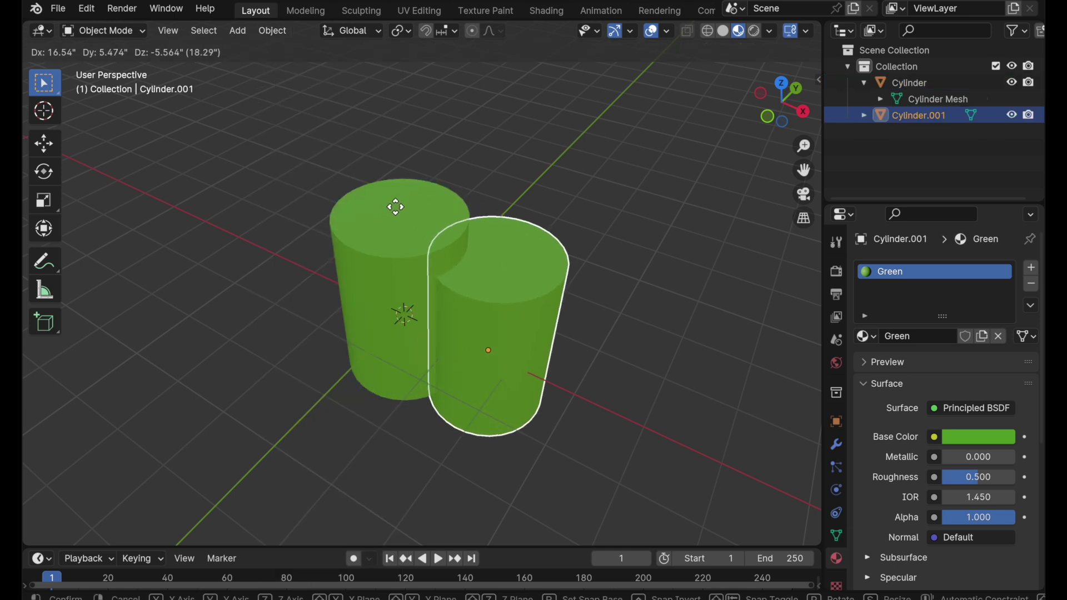
pyautogui.press('x')
pyautogui.click(456, 223)
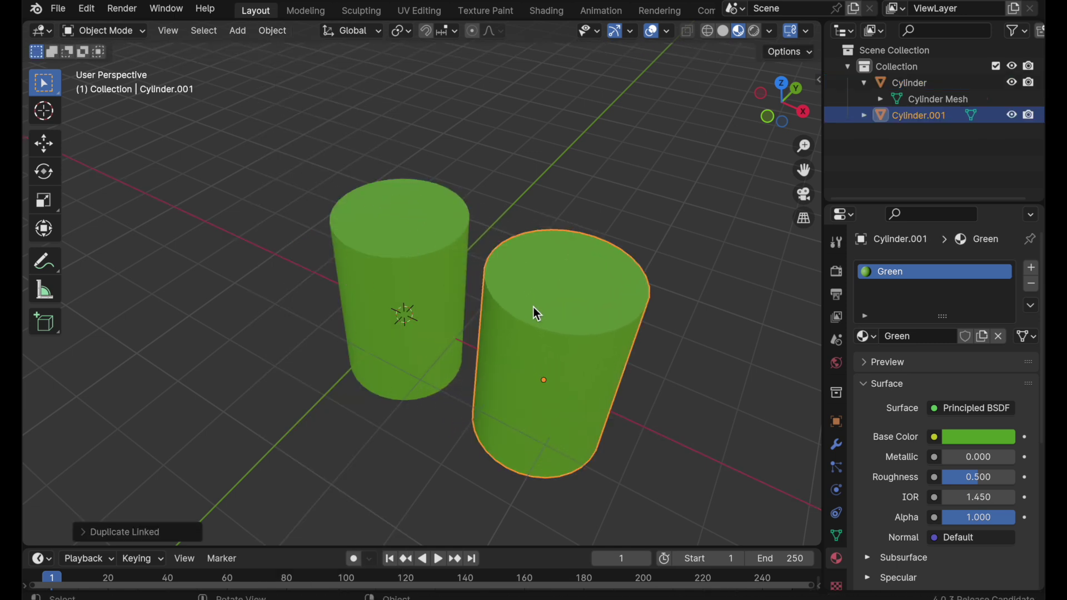
pyautogui.click(864, 115)
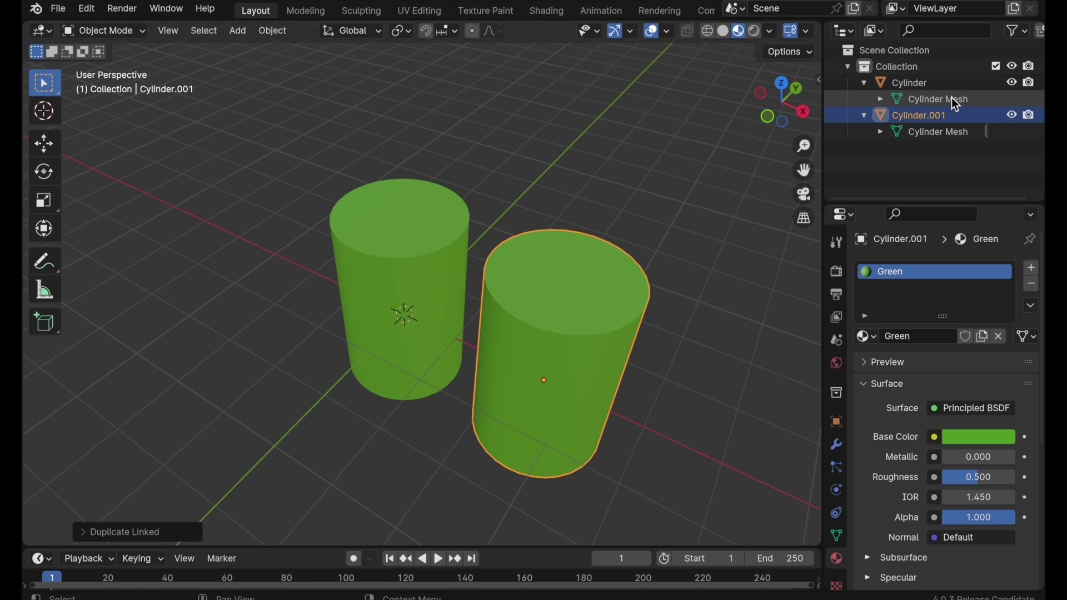
# In Edit Mode, lower the linked duplicate's top face along Z to shorten the shared mesh, and return to Object Mode.
pyautogui.press('Tab')
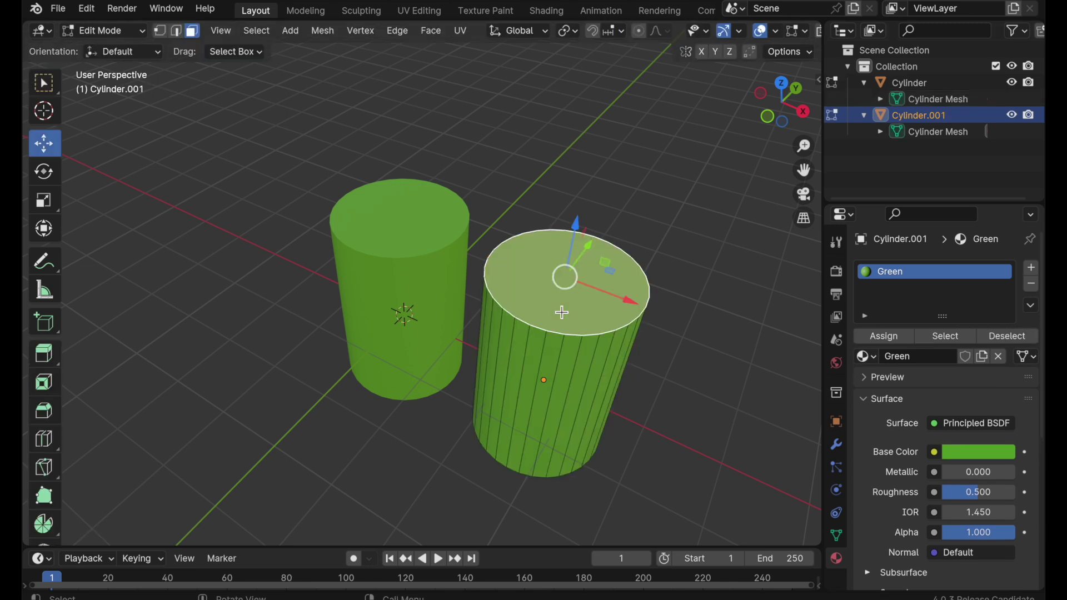
pyautogui.hotkey('shift', 'space')
pyautogui.press('g')
pyautogui.moveTo(574, 229); pyautogui.dragTo(556, 294)
pyautogui.moveTo(555, 294); pyautogui.dragTo(545, 295, button='middle')
pyautogui.press('Tab')
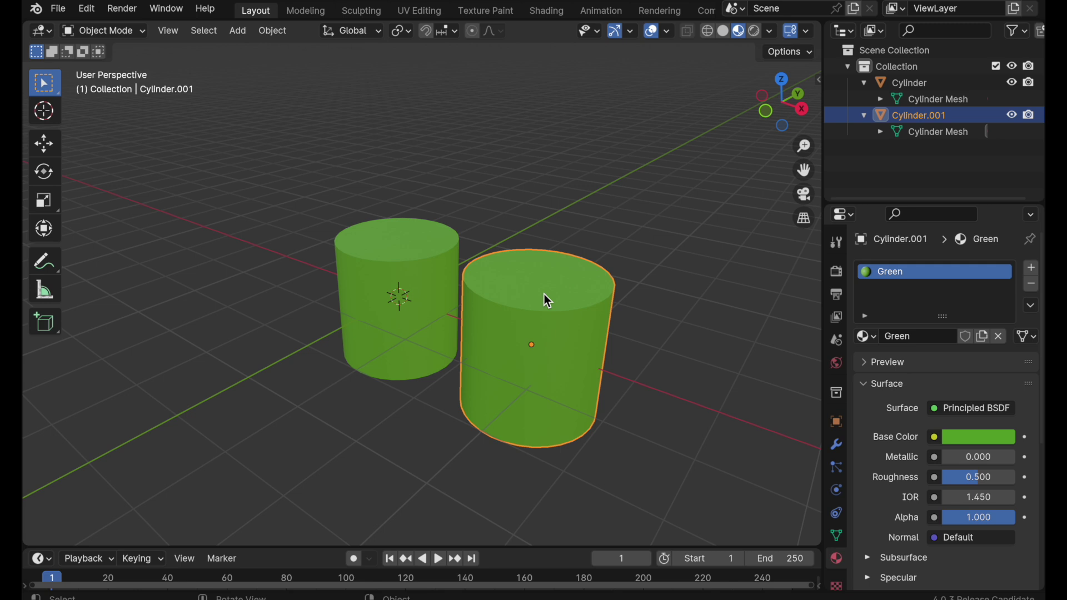
# In Object Mode, move the linked duplicate along the Y axis and scale it up uniformly.
pyautogui.moveTo(545, 294); pyautogui.dragTo(516, 346, button='middle')
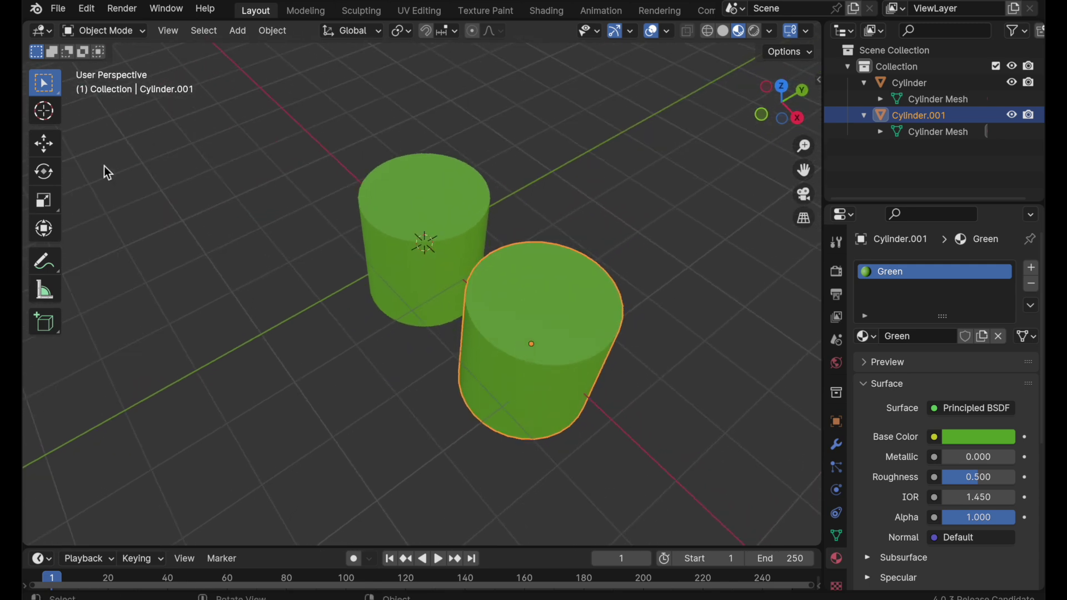
pyautogui.click(44, 144)
pyautogui.moveTo(572, 322); pyautogui.dragTo(635, 275)
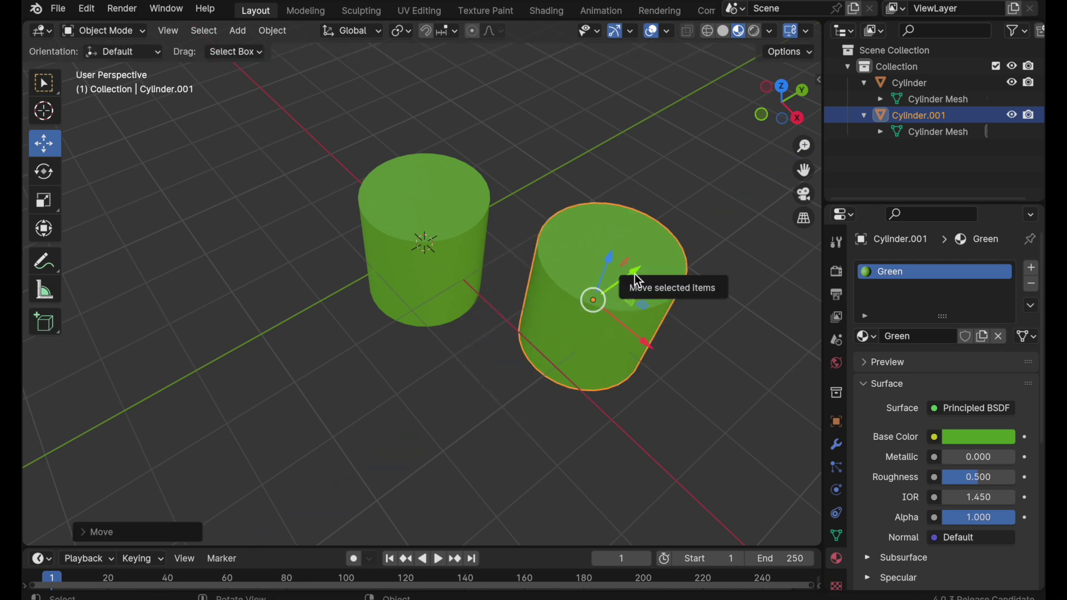
pyautogui.press('s')
pyautogui.click(708, 228)
pyautogui.moveTo(708, 228); pyautogui.dragTo(658, 258, button='middle')
# Make another linked duplicate of the original green cylinder and place it beyond the enlarged one.
pyautogui.click(466, 230)
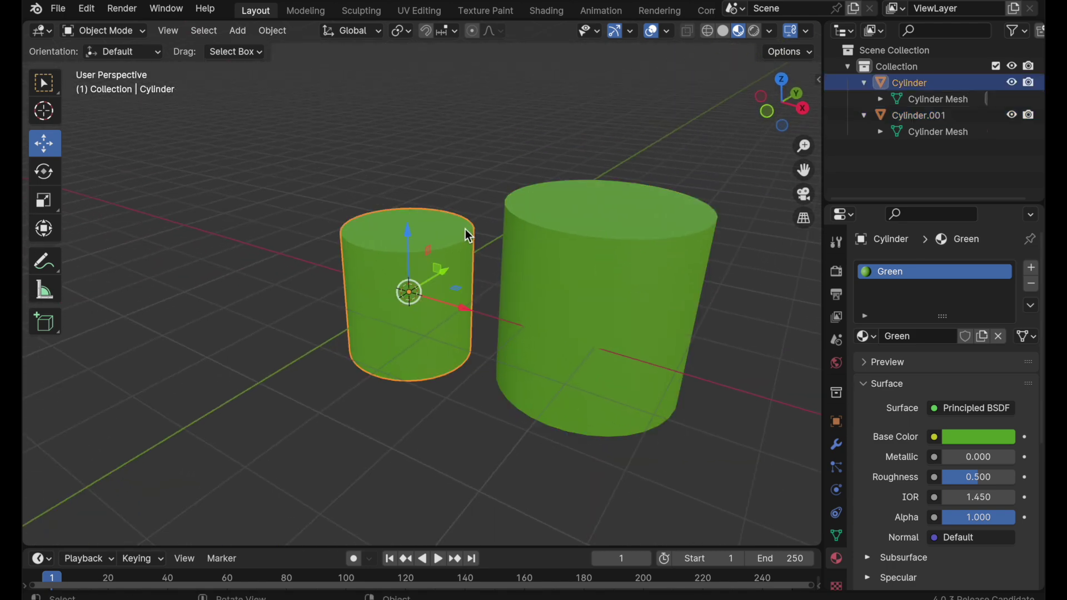
pyautogui.moveTo(464, 252); pyautogui.dragTo(459, 316, button='middle')
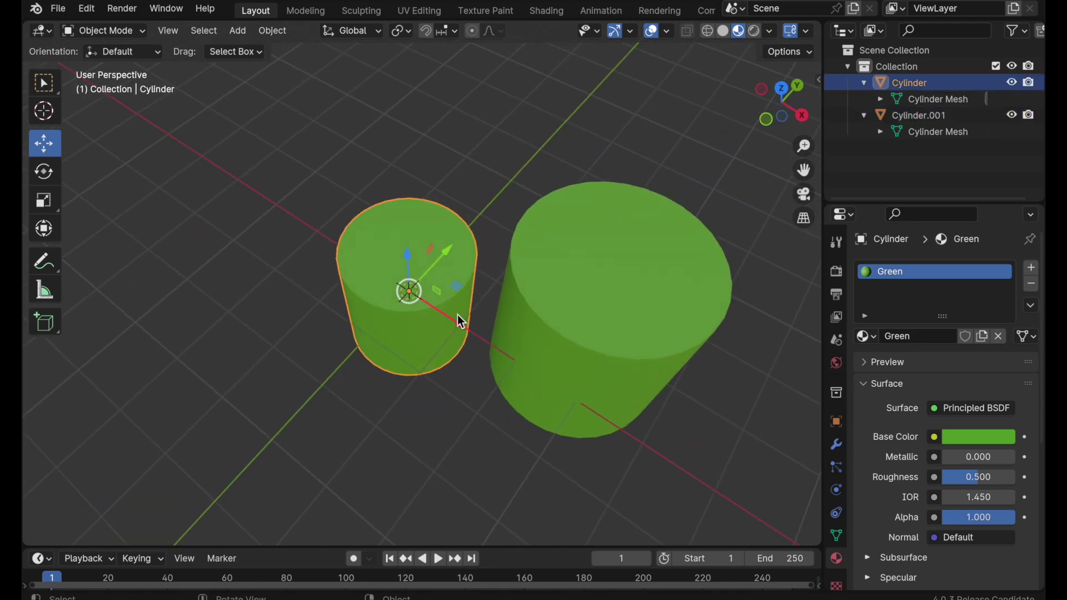
pyautogui.hotkey('alt', 'd')
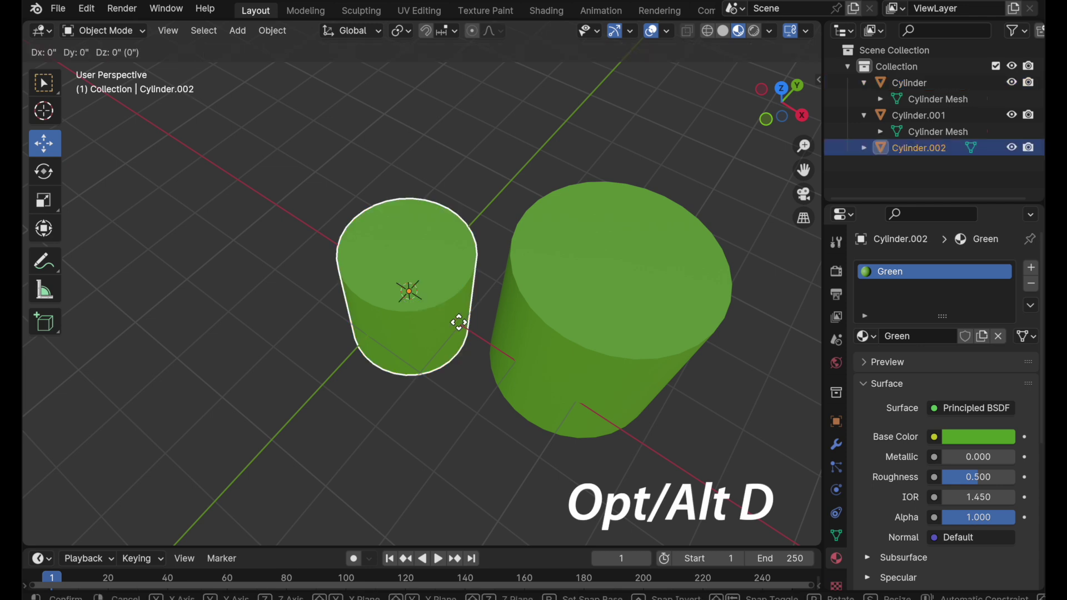
pyautogui.click(716, 467)
pyautogui.moveTo(766, 502); pyautogui.dragTo(565, 249, button='middle')
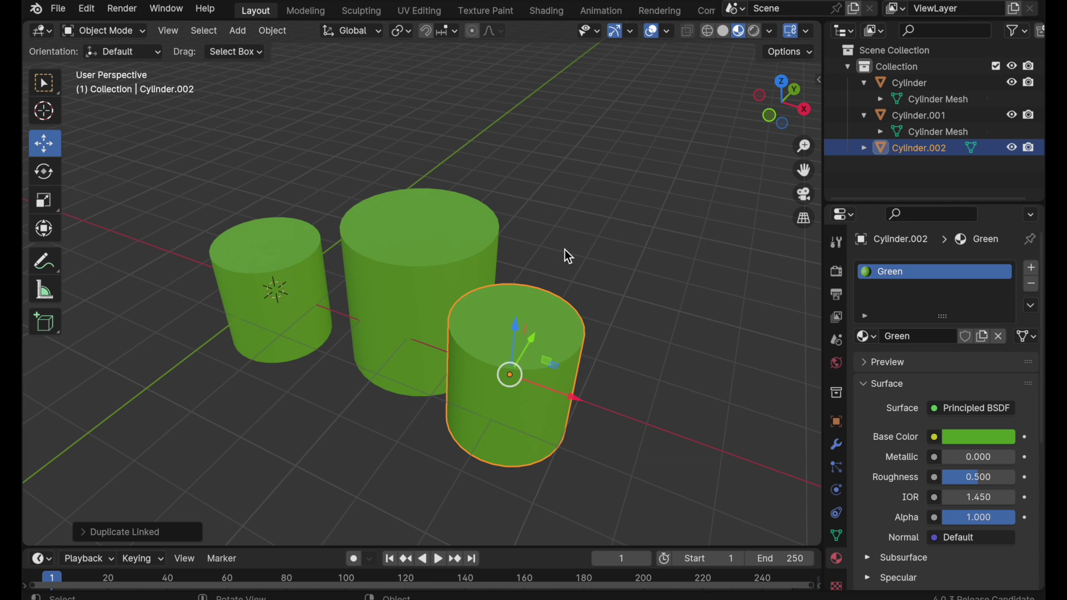
# Replace the new duplicate's Green material slot with a new slot holding a new material named Red.
pyautogui.click(1032, 286)
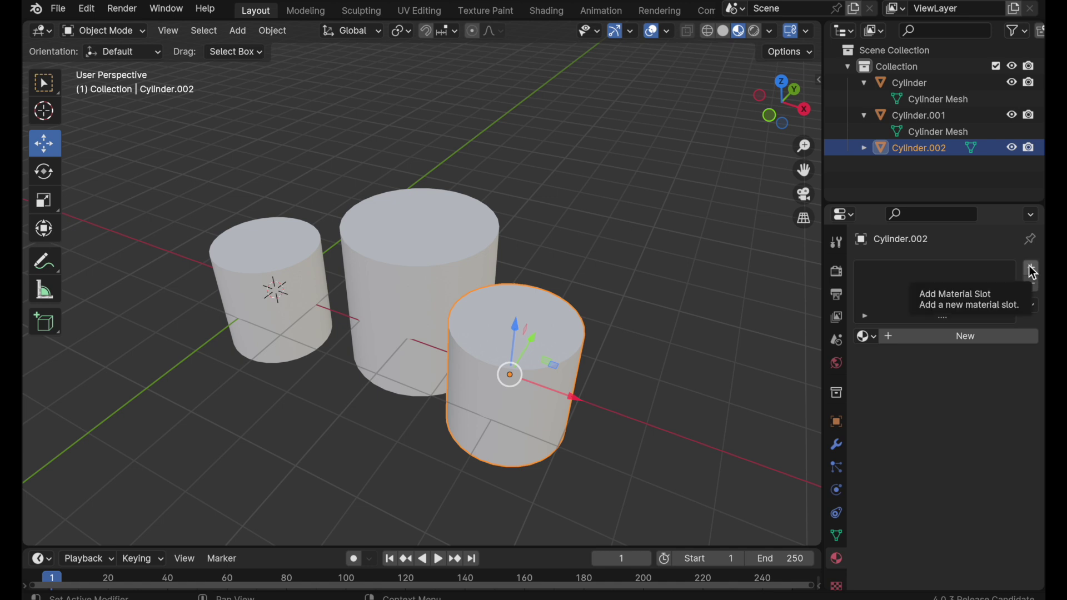
pyautogui.click(1032, 269)
pyautogui.click(954, 337)
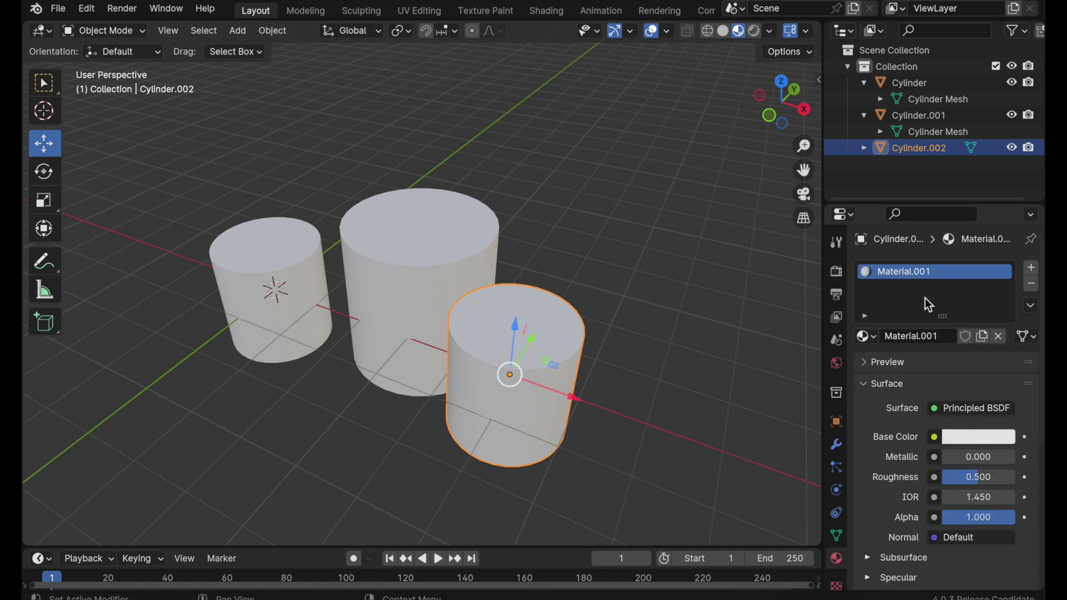
pyautogui.write('Red')
pyautogui.press('Return')
# Set the Red material's base color to a dark red with hue 0.018, saturation 0.935 and value 0.403.
pyautogui.click(980, 437)
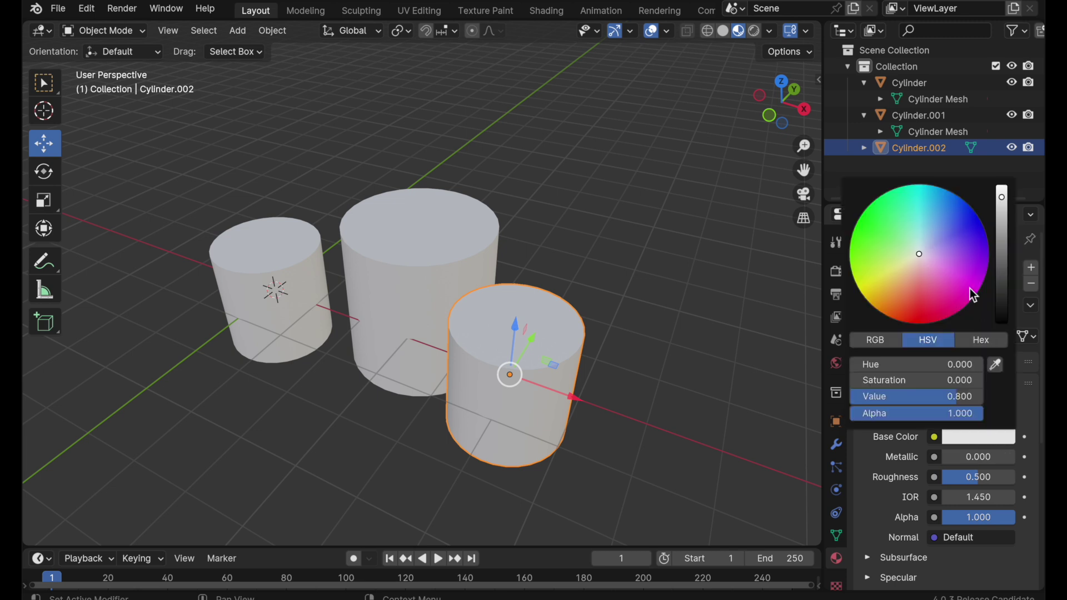
pyautogui.click(908, 304)
pyautogui.click(1003, 225)
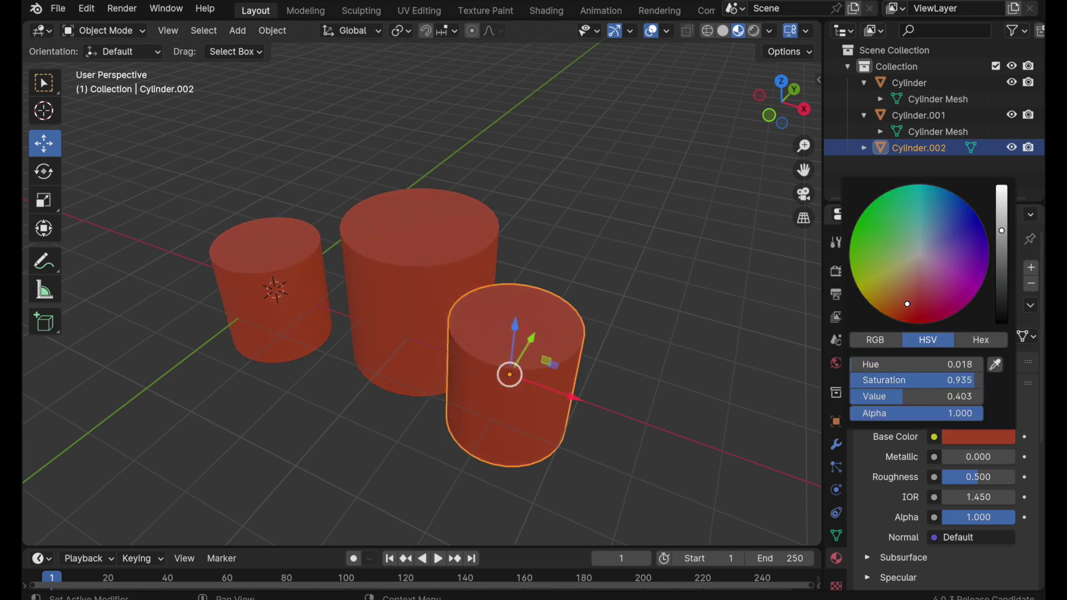
pyautogui.hscroll(-5, 660, 315)
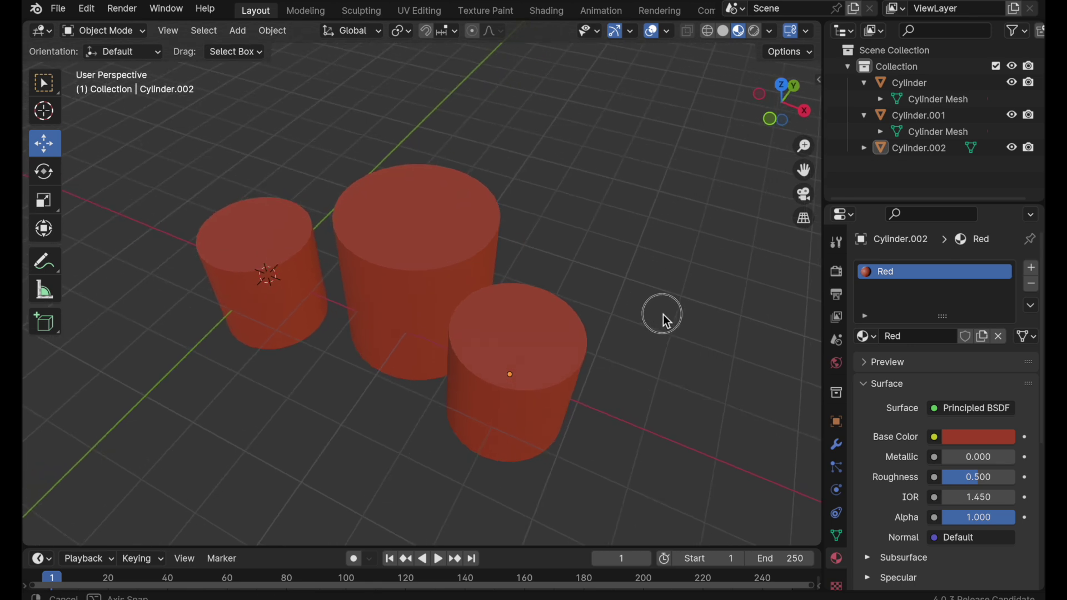
# Check the newest duplicate's material link options and reveal its mesh data and the material beneath it in the outliner.
pyautogui.click(558, 353)
pyautogui.hscroll(-3, 582, 400)
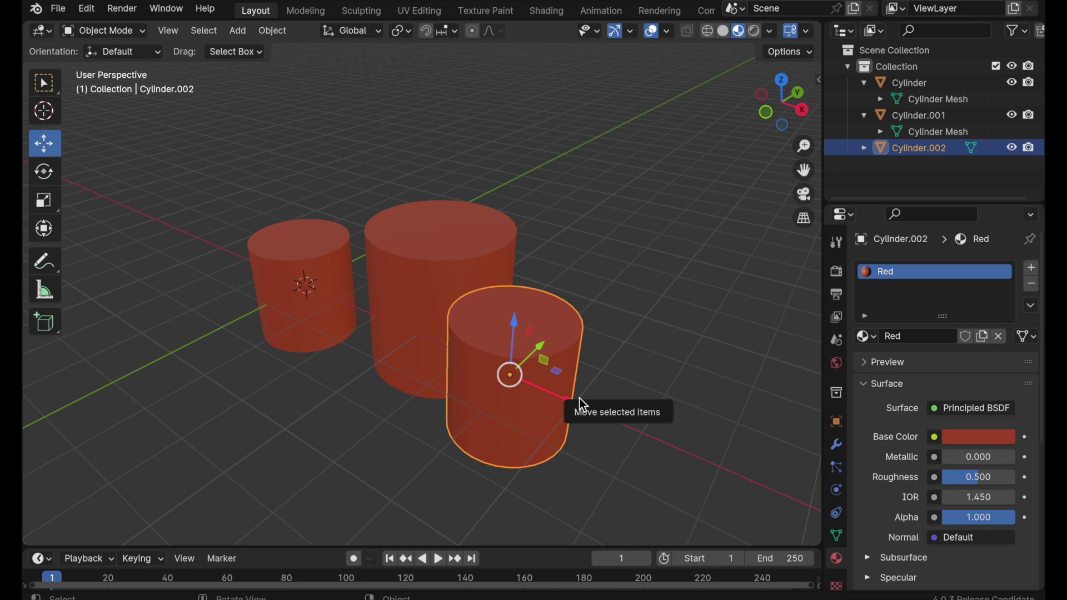
pyautogui.click(1030, 338)
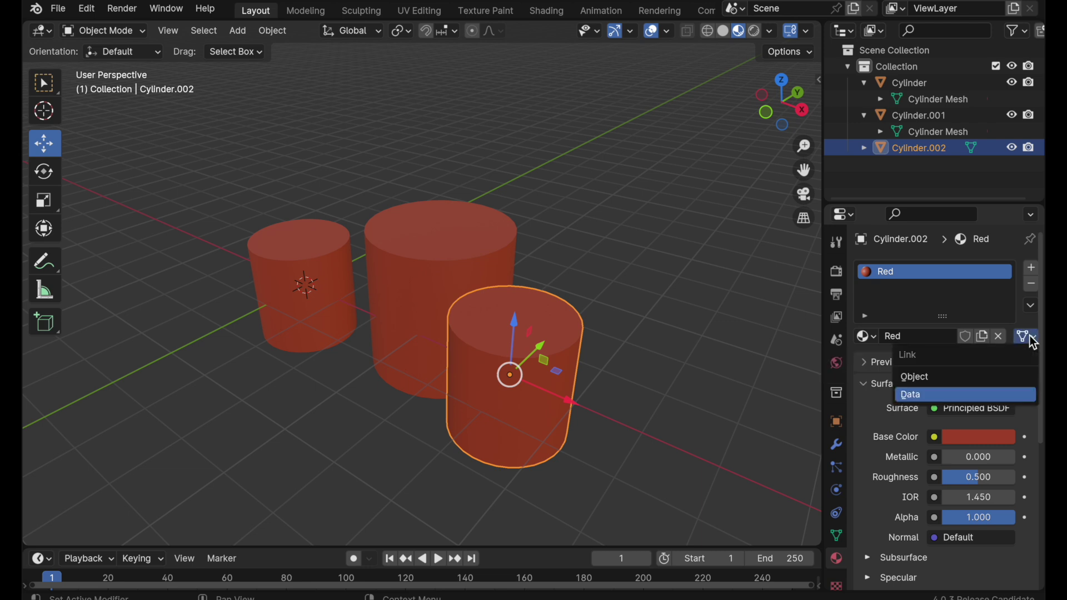
pyautogui.click(1015, 377)
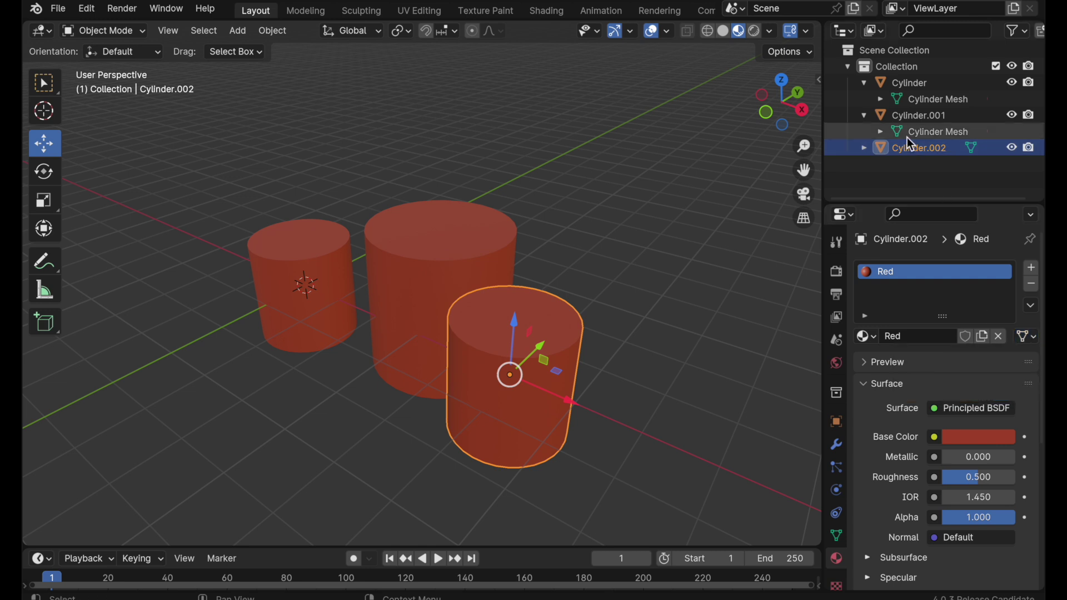
pyautogui.click(865, 149)
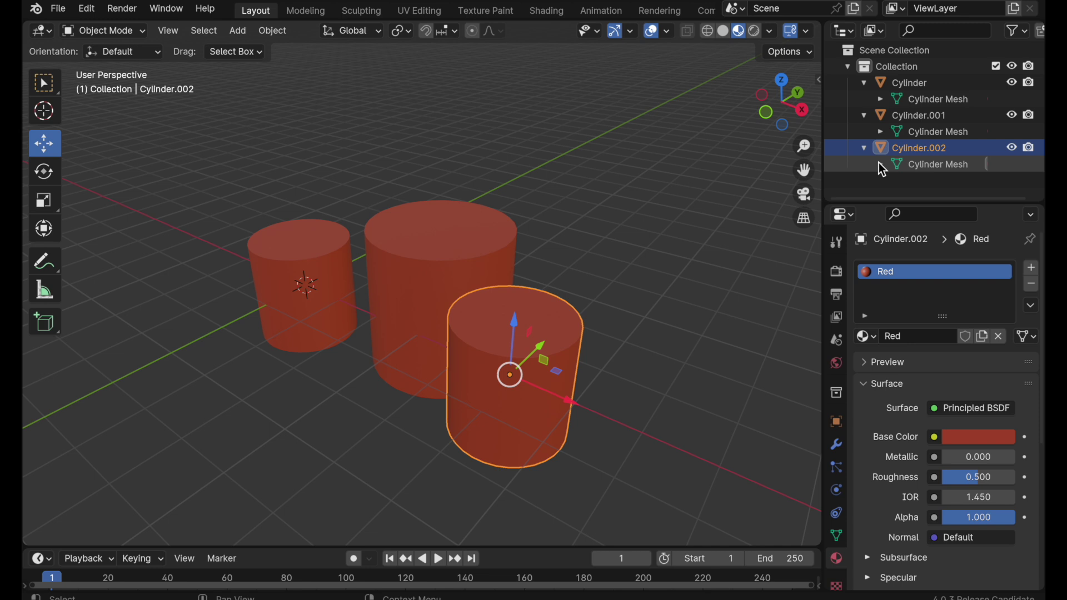
pyautogui.click(880, 164)
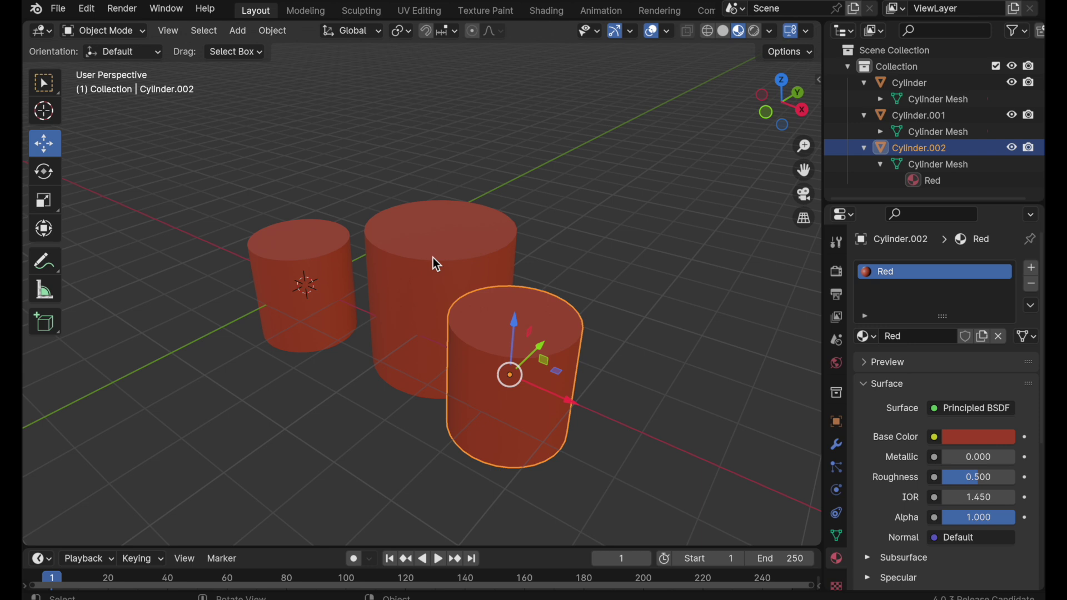
# Link the newest duplicate's material slot to Object, assign it the existing Green material, and collapse its mesh data in the outliner.
pyautogui.click(1027, 336)
pyautogui.click(995, 377)
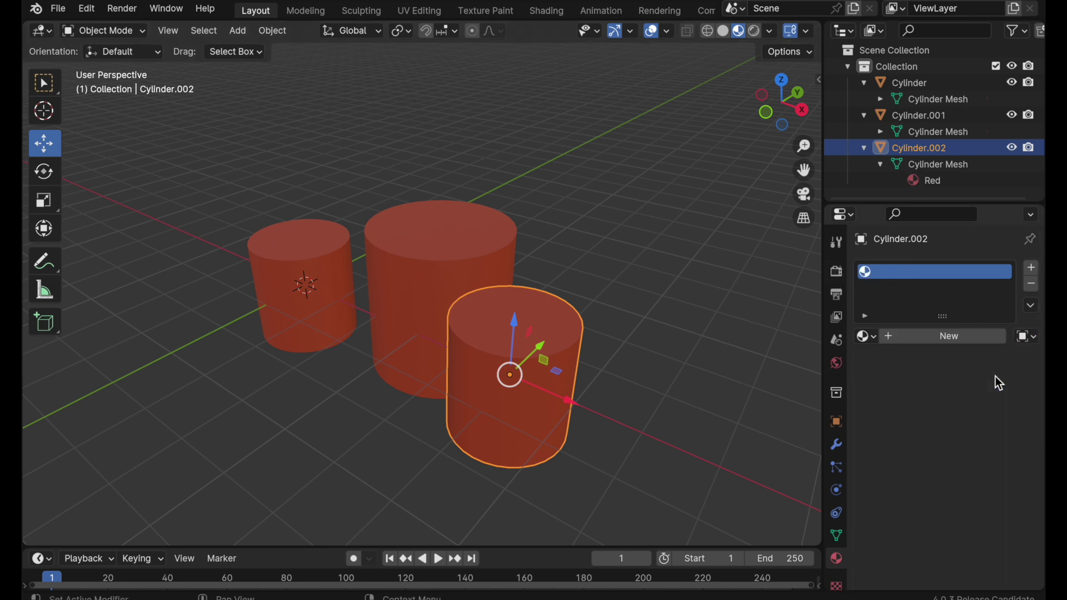
pyautogui.click(868, 336)
pyautogui.click(837, 363)
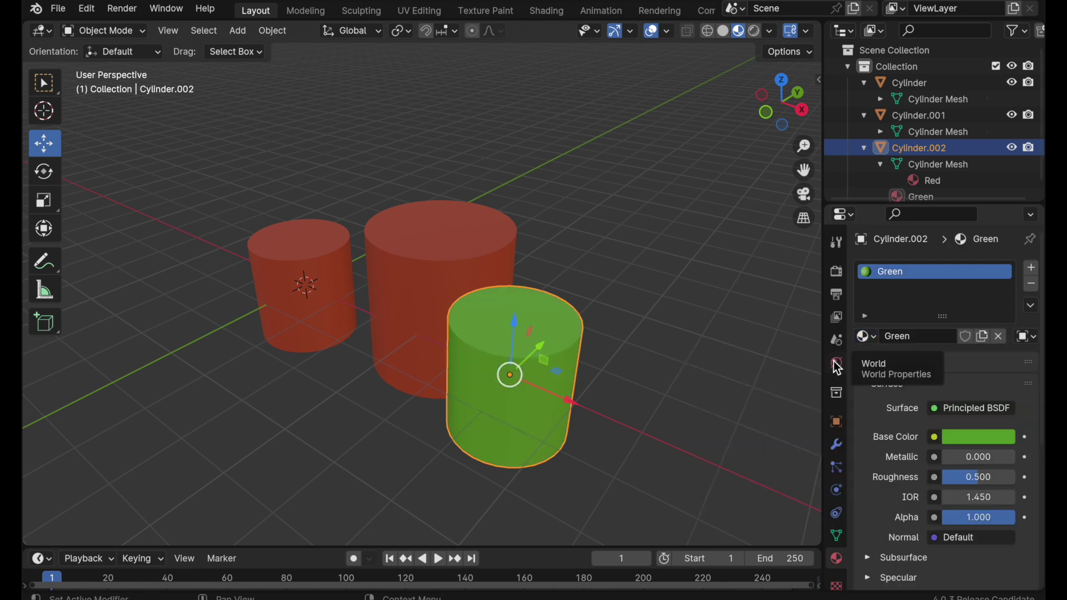
pyautogui.click(881, 165)
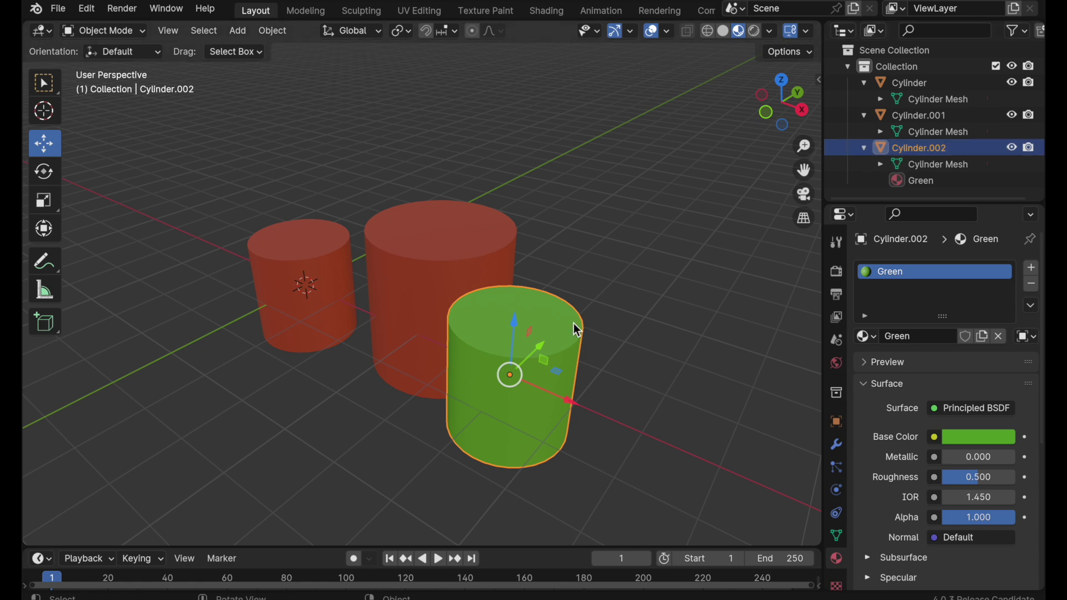
# In Edit Mode, raise the green cylinder's top face along Z to lengthen the shared mesh, and return to Object Mode.
pyautogui.click(625, 287)
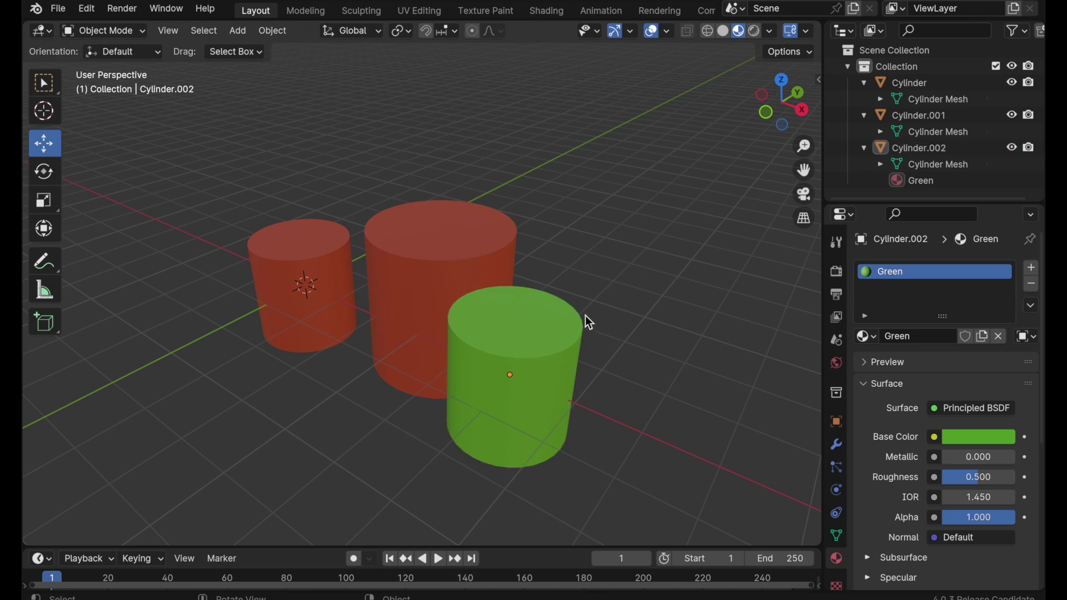
pyautogui.click(534, 345)
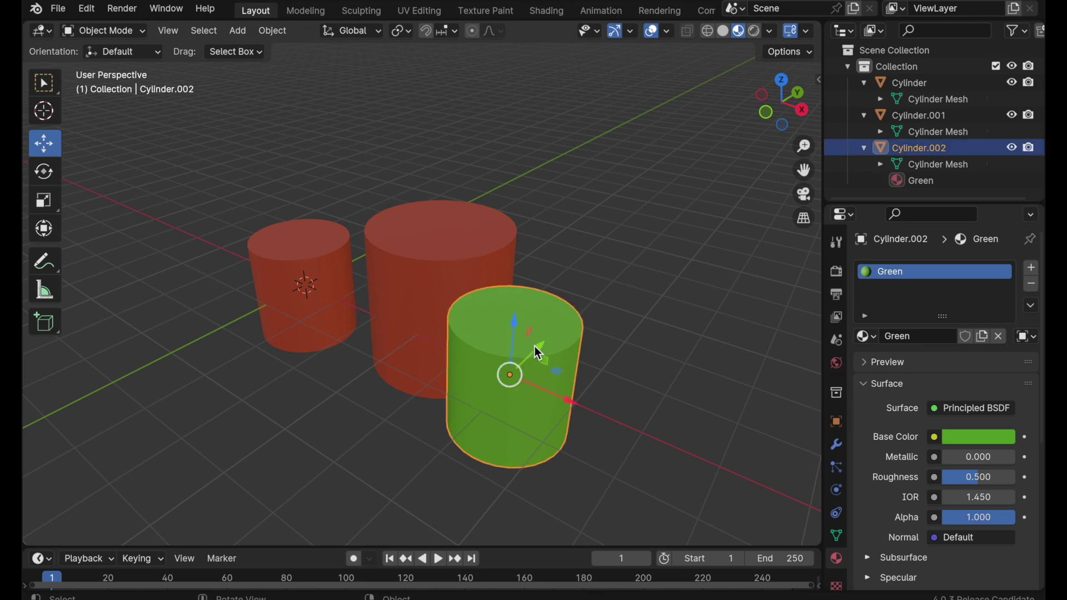
pyautogui.press('Tab')
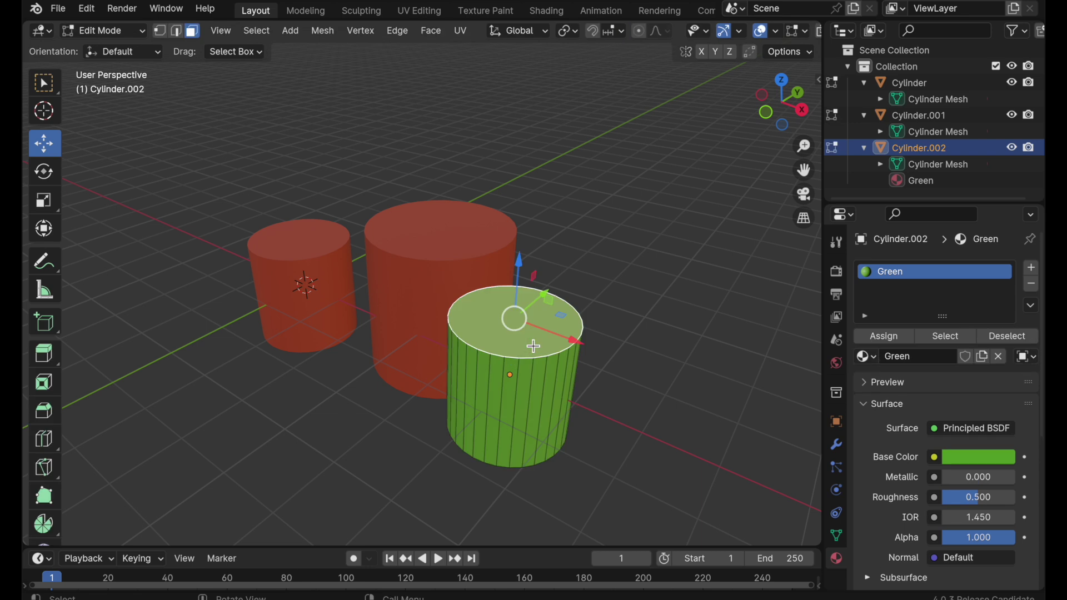
pyautogui.moveTo(519, 269); pyautogui.dragTo(526, 225)
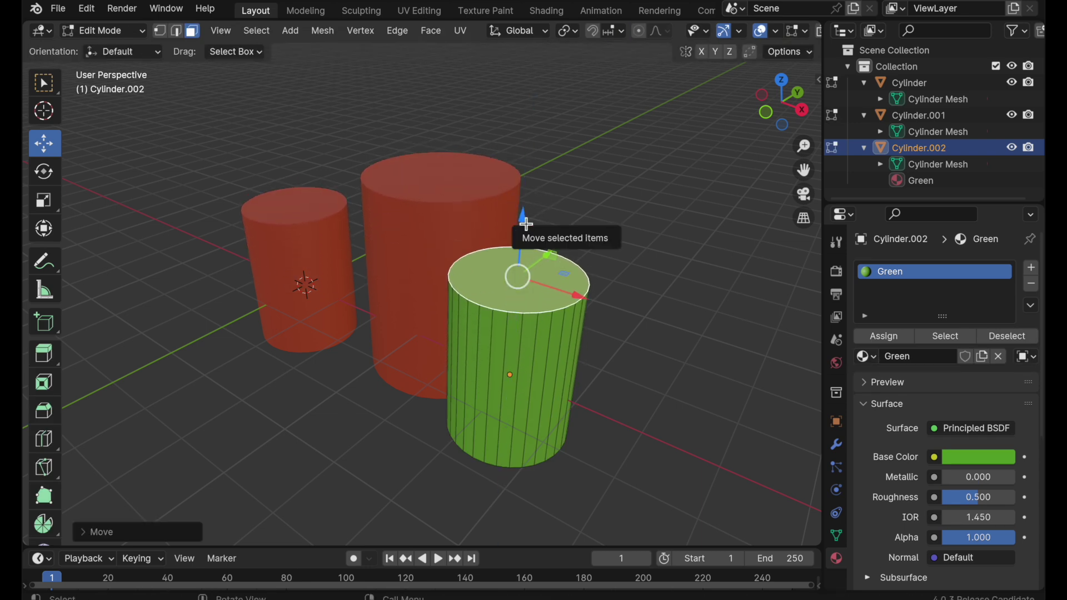
pyautogui.press('Tab')
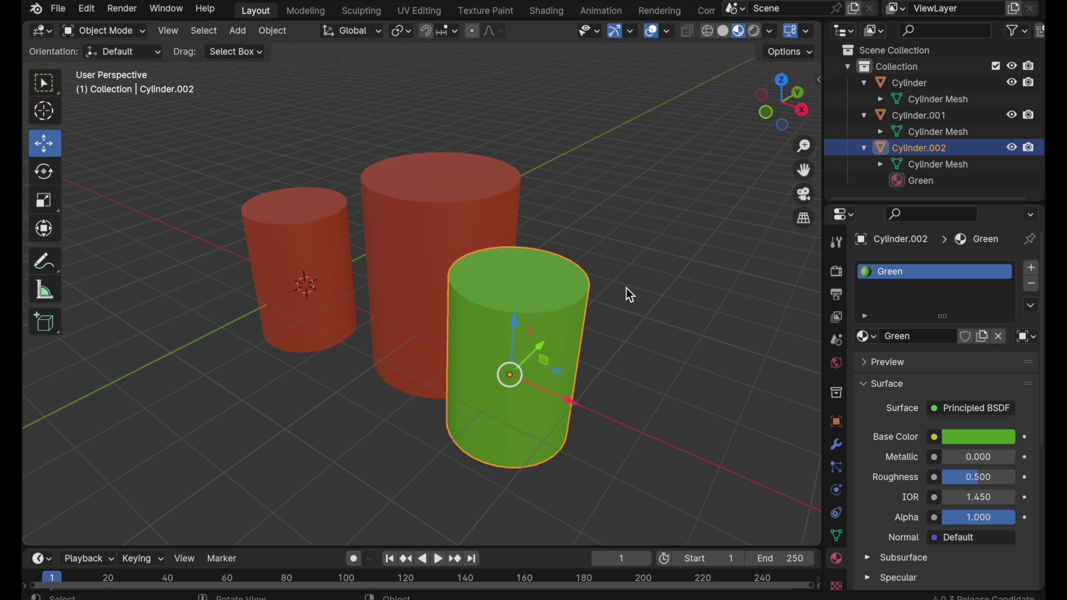
# Delete the green duplicate and the enlarged red duplicate together, keeping only the original cylinder.
pyautogui.keyDown('shift'); pyautogui.click(506, 214); pyautogui.keyUp('shift')
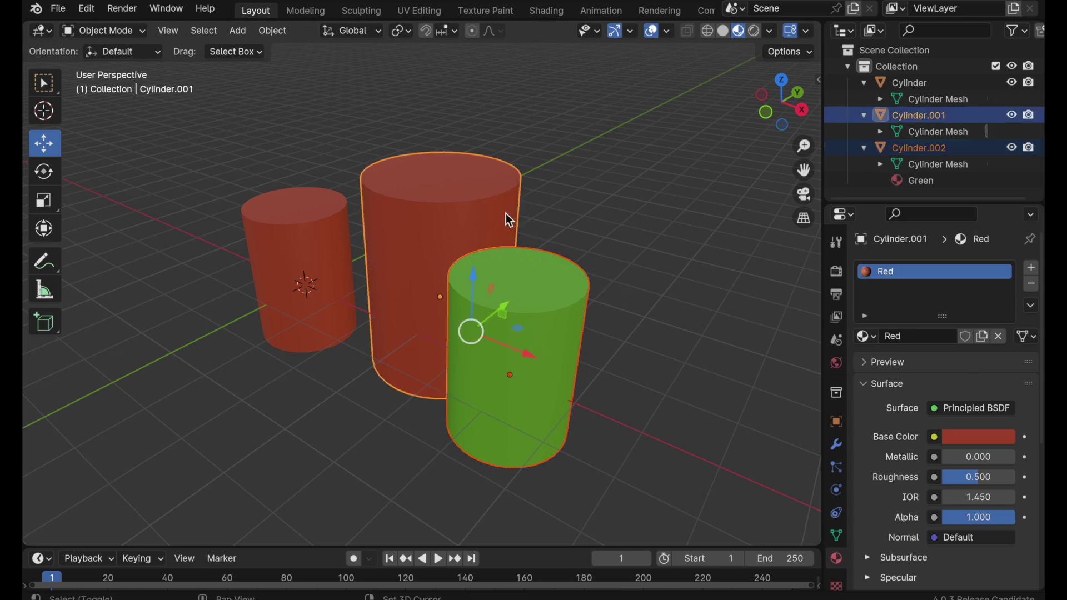
pyautogui.press('x')
pyautogui.click(508, 225)
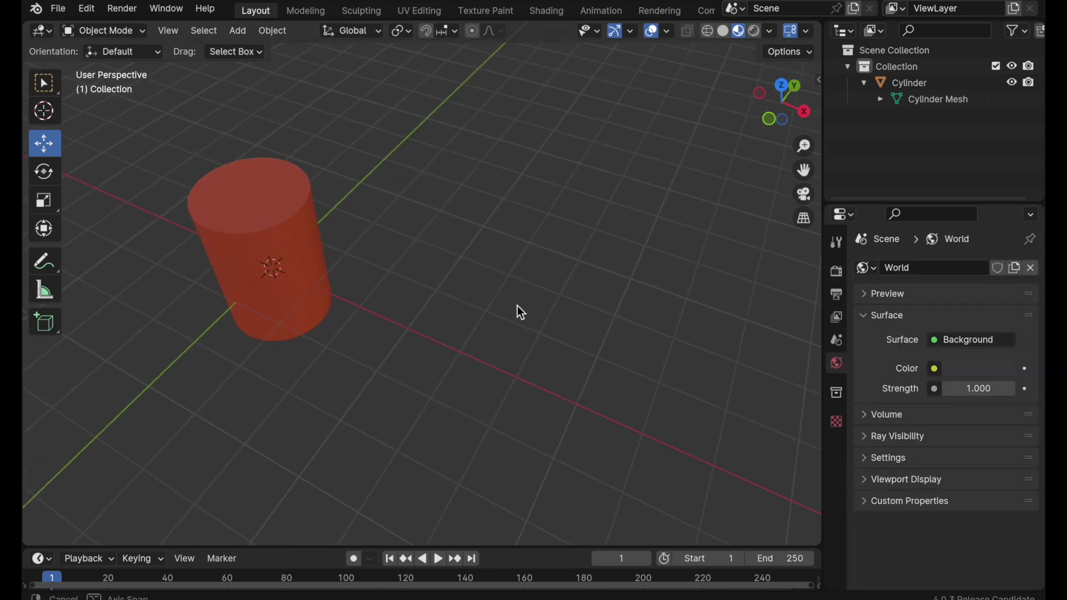
# Make a linked duplicate of the remaining red cylinder along X and repeat it twice to form a row of four.
pyautogui.click(273, 250)
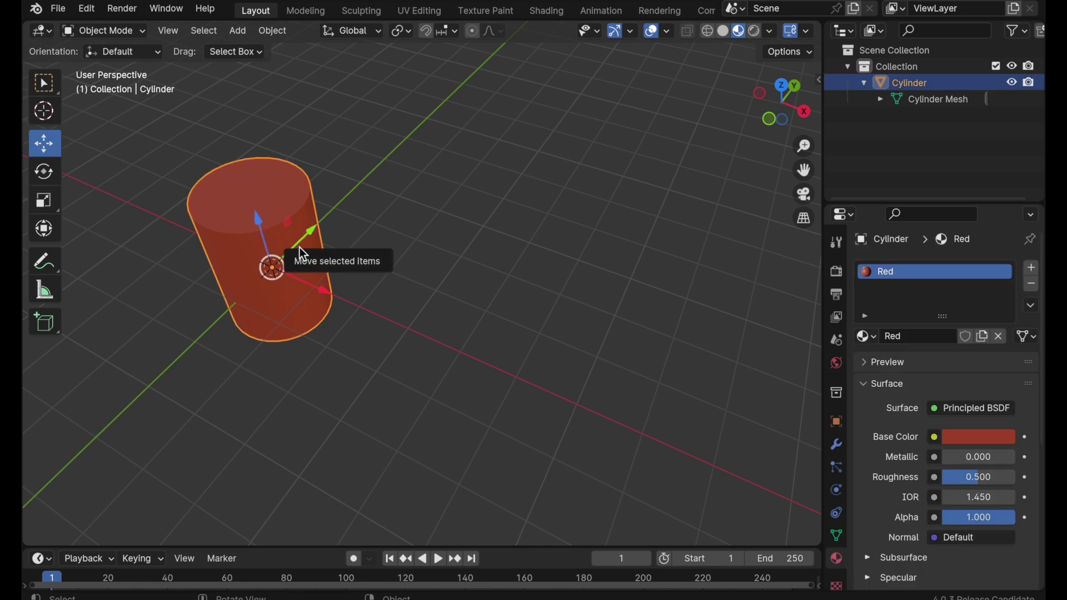
pyautogui.hotkey('alt', 'd')
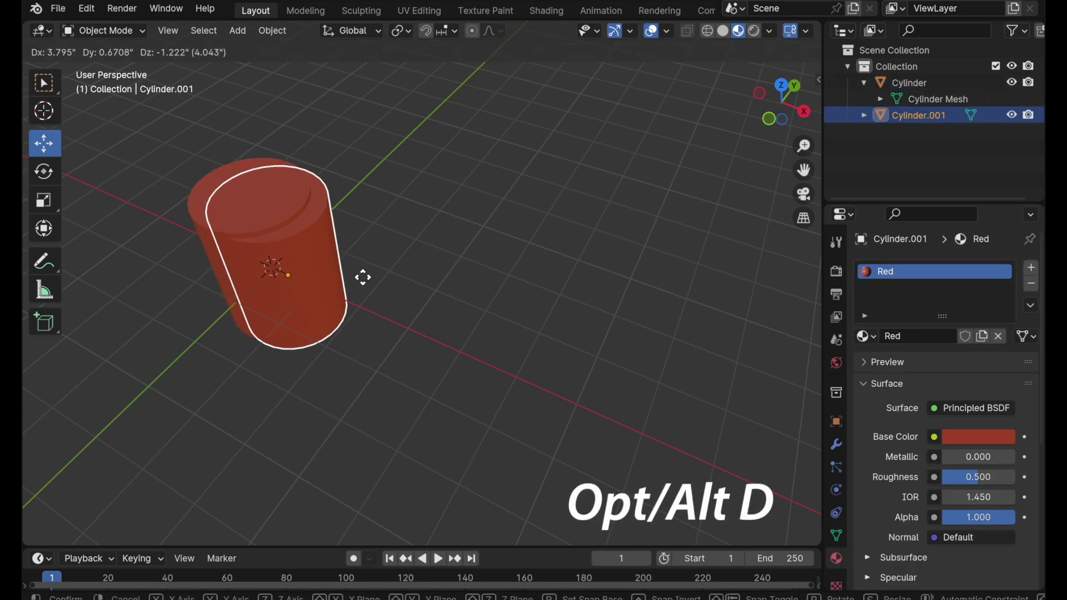
pyautogui.press('x')
pyautogui.click(455, 313)
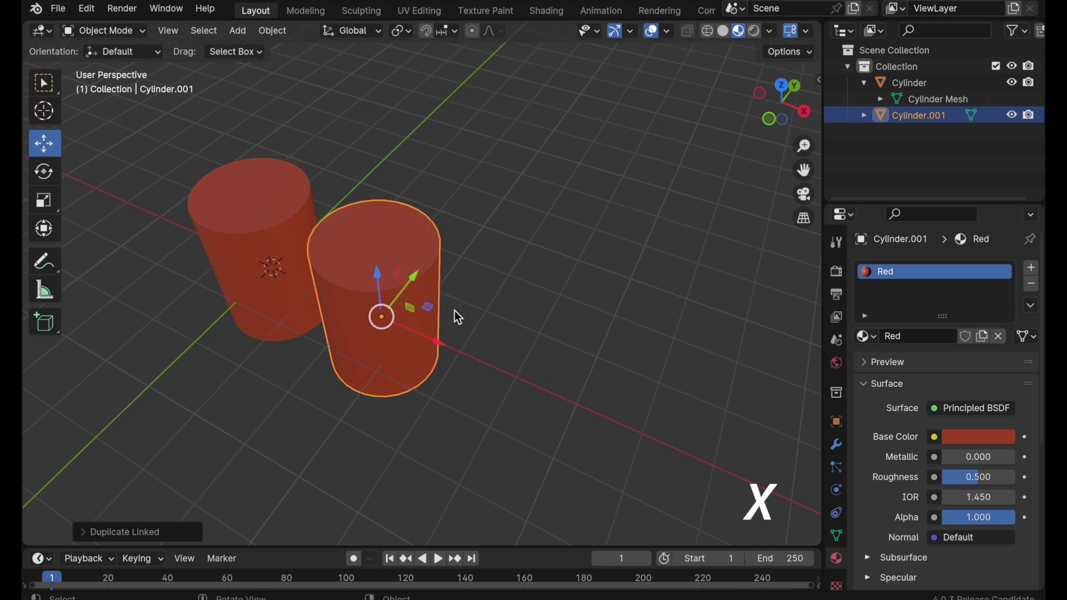
pyautogui.hotkey('shift', 'r')
pyautogui.hotkey('shift', 'r')
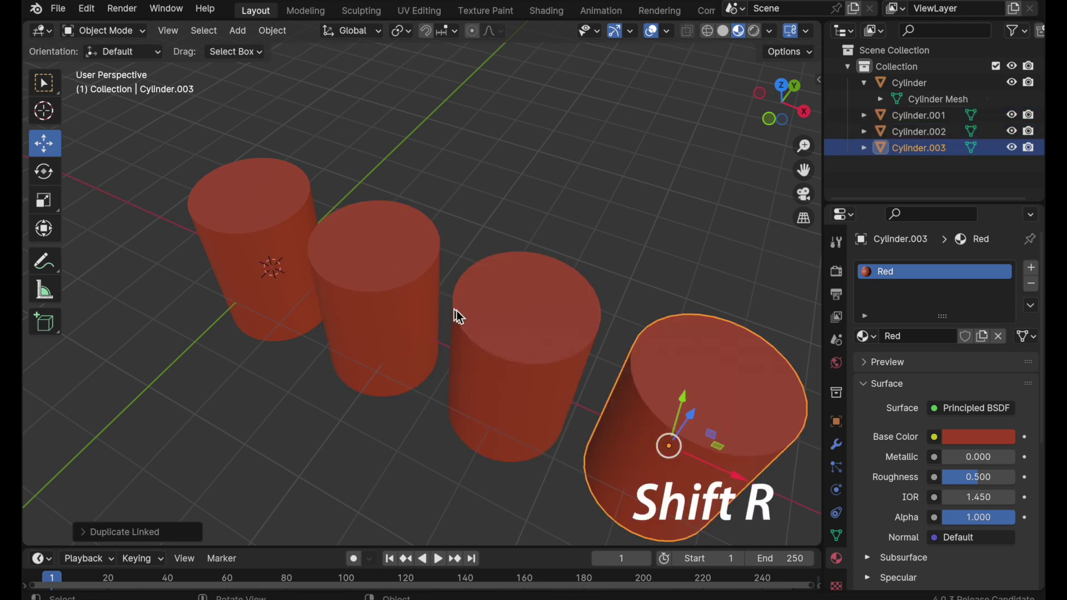
# Link the third cylinder's material slot to Object and assign it the existing Green material.
pyautogui.click(470, 317)
pyautogui.moveTo(511, 377); pyautogui.dragTo(475, 351, button='middle')
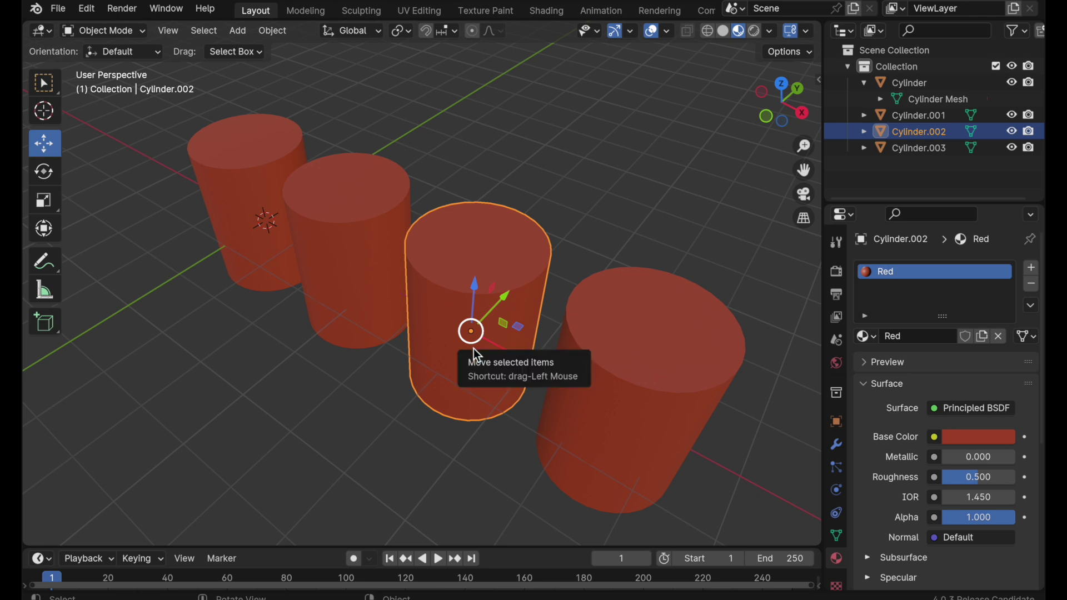
pyautogui.click(1033, 337)
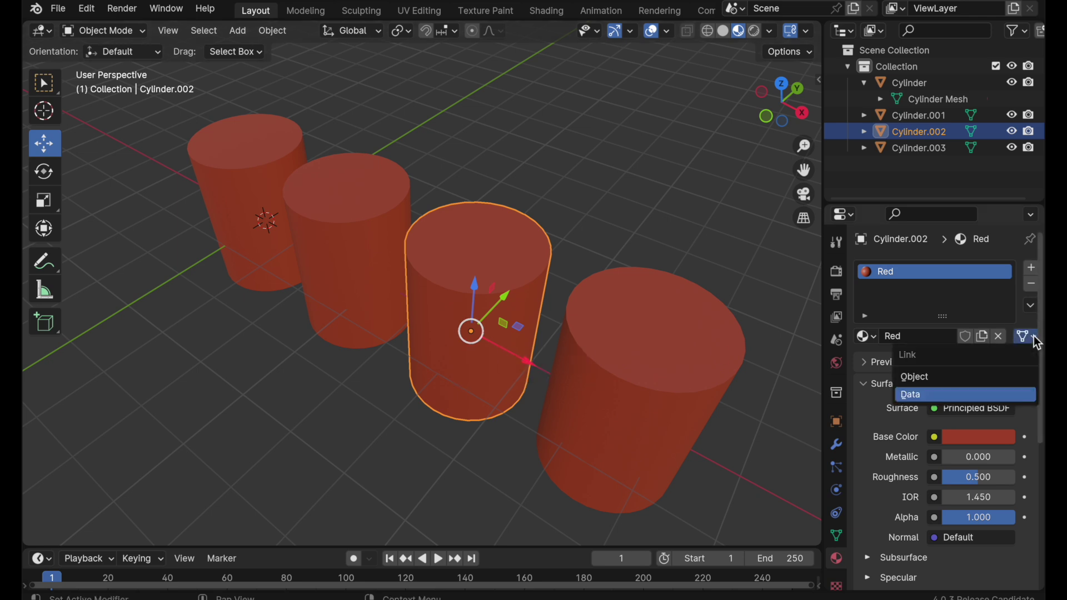
pyautogui.click(994, 377)
pyautogui.click(864, 336)
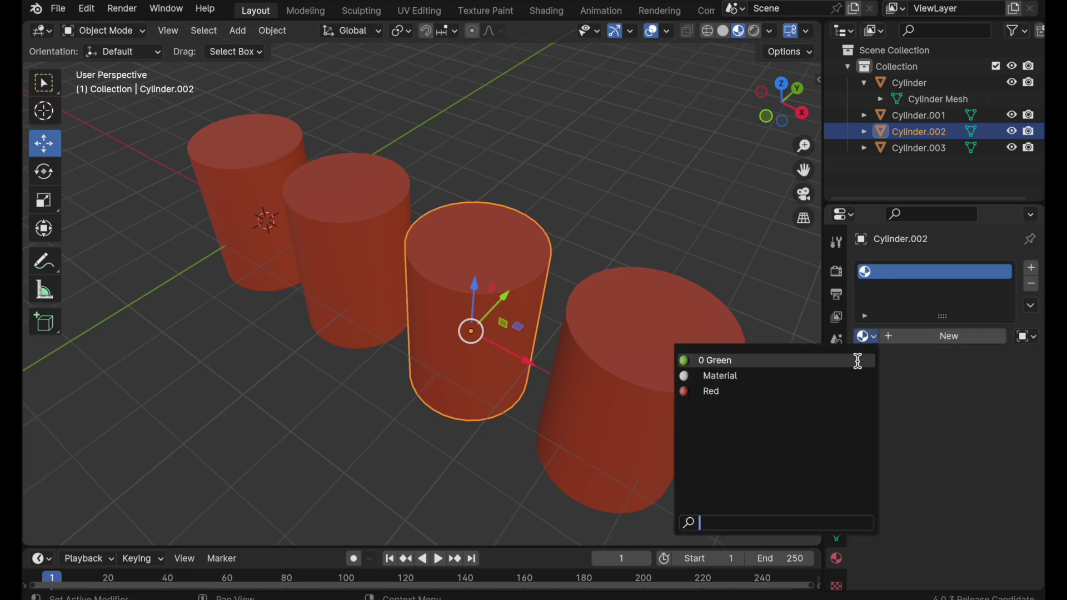
pyautogui.click(860, 360)
pyautogui.moveTo(605, 168); pyautogui.dragTo(473, 218, button='middle')
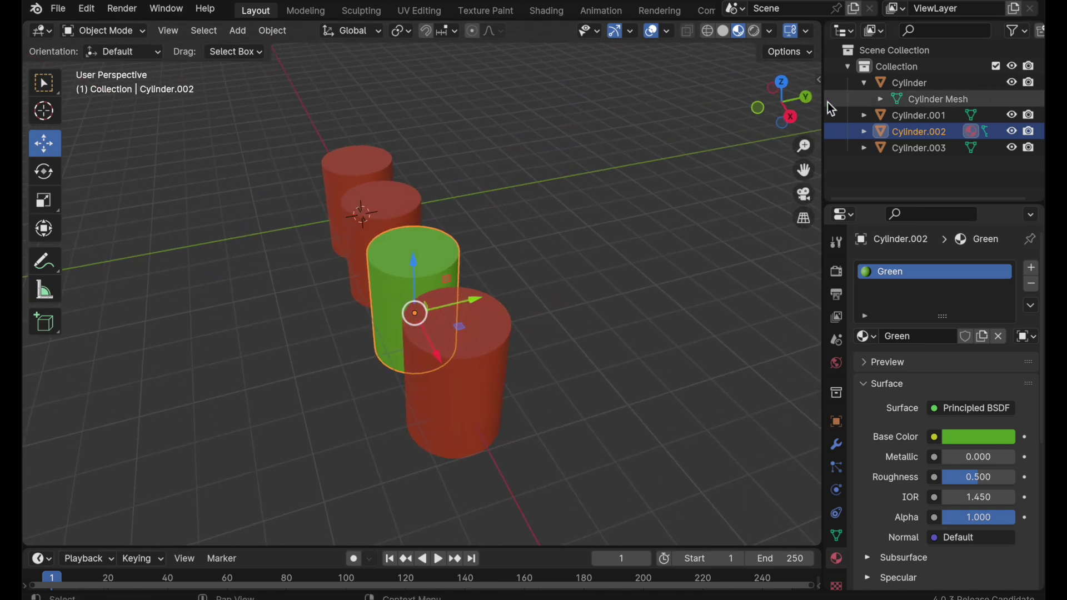
# Move all four cylinders into a new collection named CYLINDERS.
pyautogui.click(864, 83)
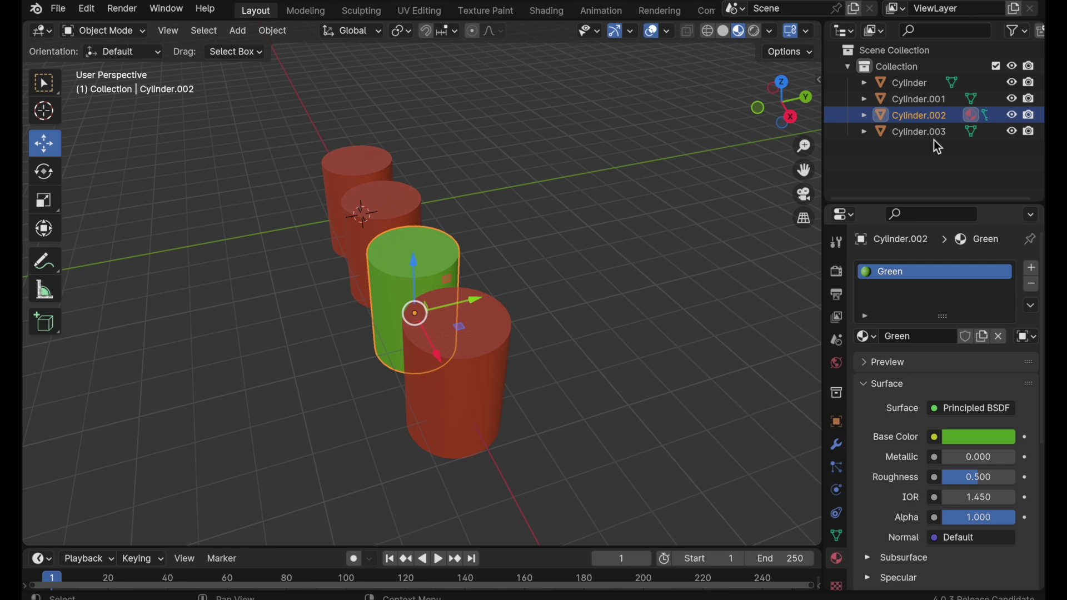
pyautogui.click(342, 165)
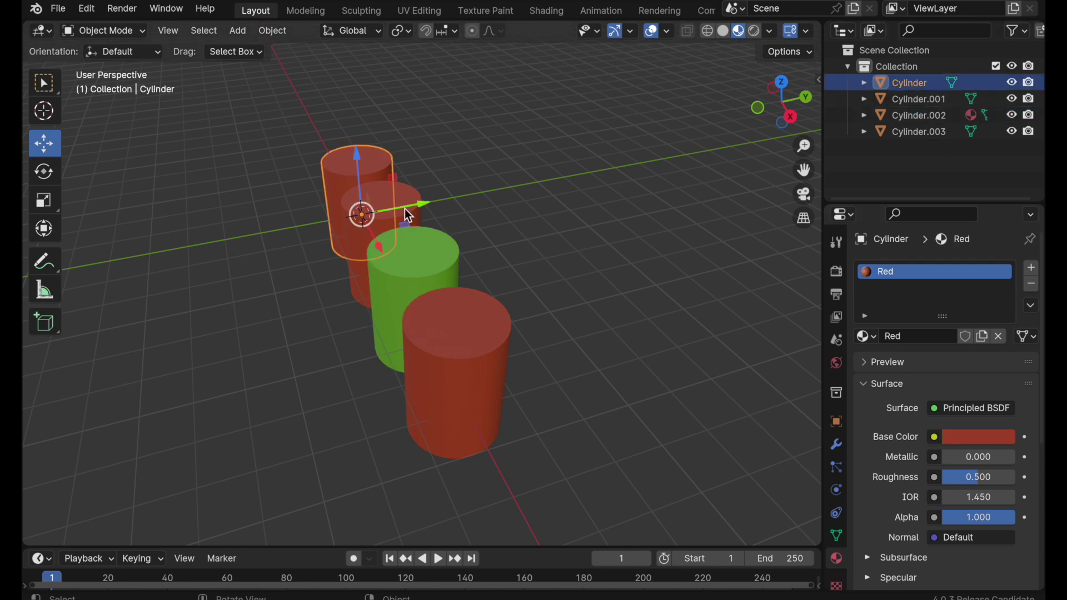
pyautogui.keyDown('shift'); pyautogui.click(411, 191); pyautogui.keyUp('shift')
pyautogui.keyDown('shift'); pyautogui.click(431, 248); pyautogui.keyUp('shift')
pyautogui.keyDown('shift'); pyautogui.click(473, 320); pyautogui.keyUp('shift')
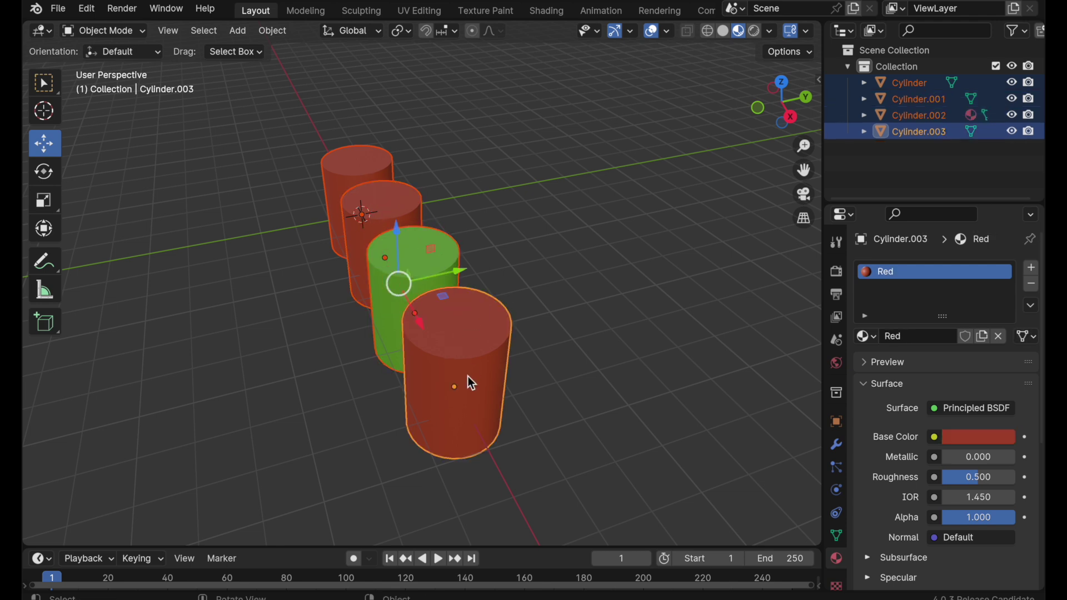
pyautogui.moveTo(469, 383); pyautogui.dragTo(517, 395, button='middle')
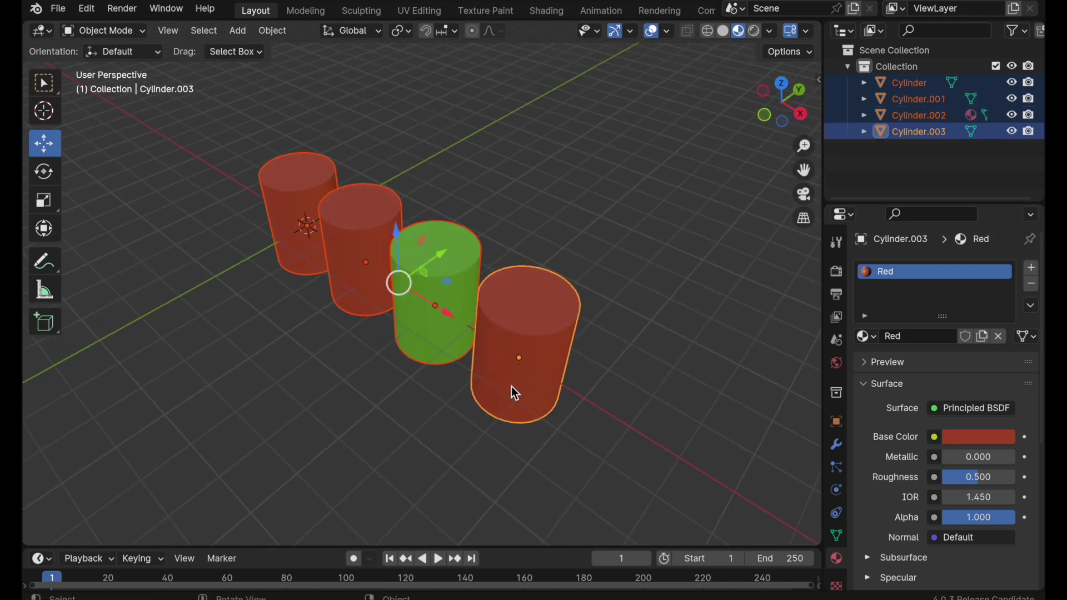
pyautogui.press('m')
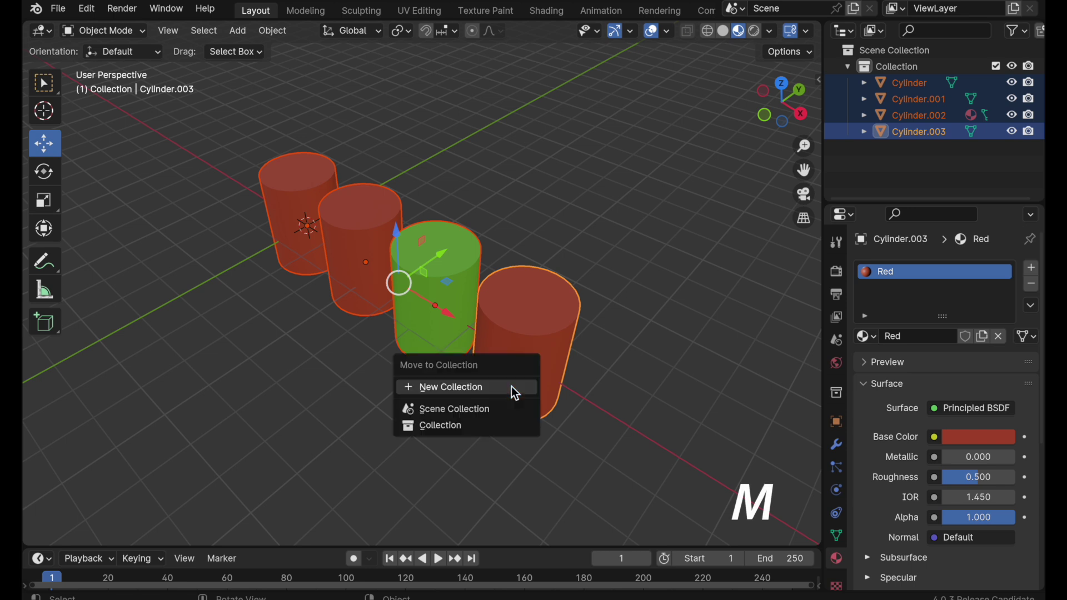
pyautogui.click(511, 385)
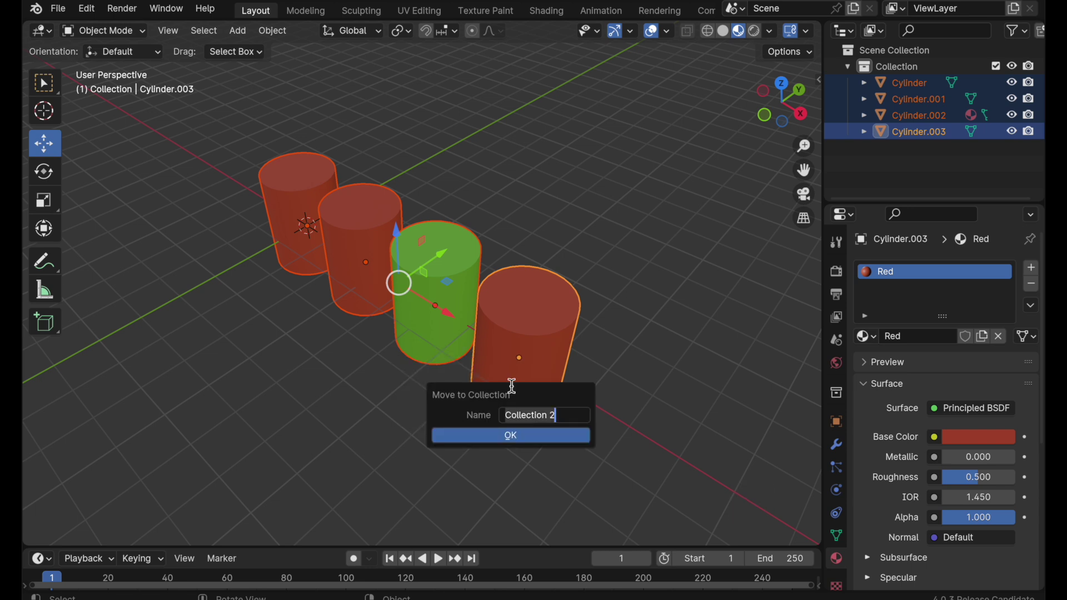
pyautogui.write('CYLINDERS')
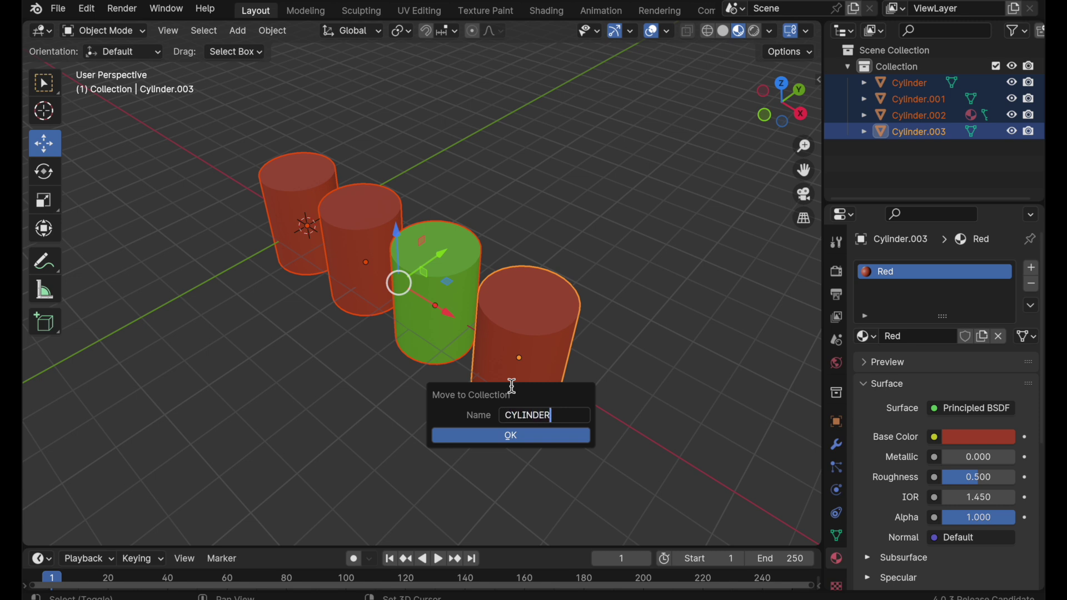
pyautogui.click(548, 438)
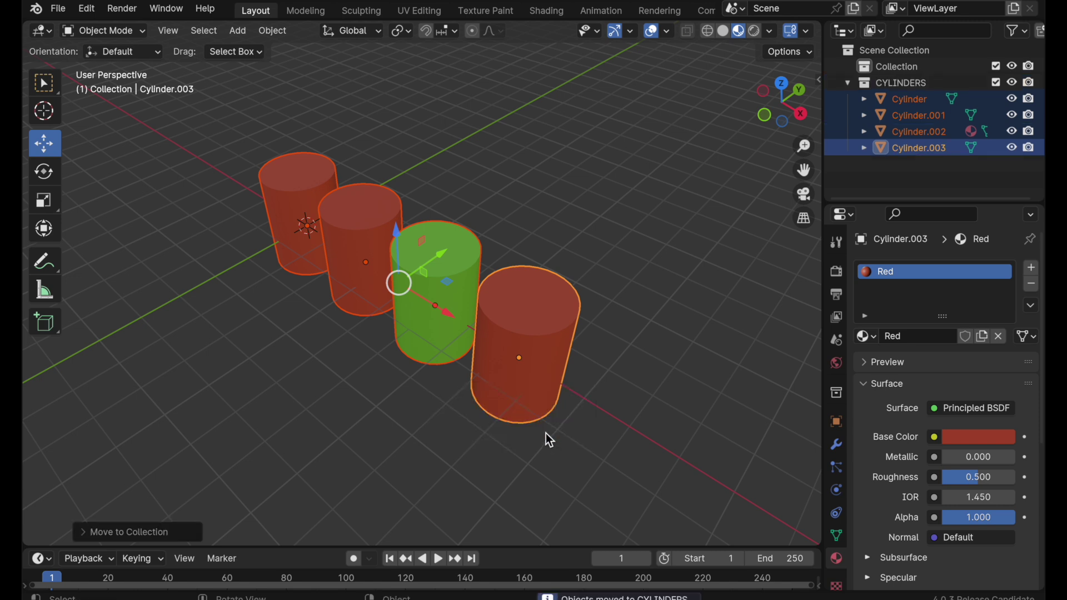
# Make CYLINDERS the active collection and select its four cylinders individually.
pyautogui.click(924, 83)
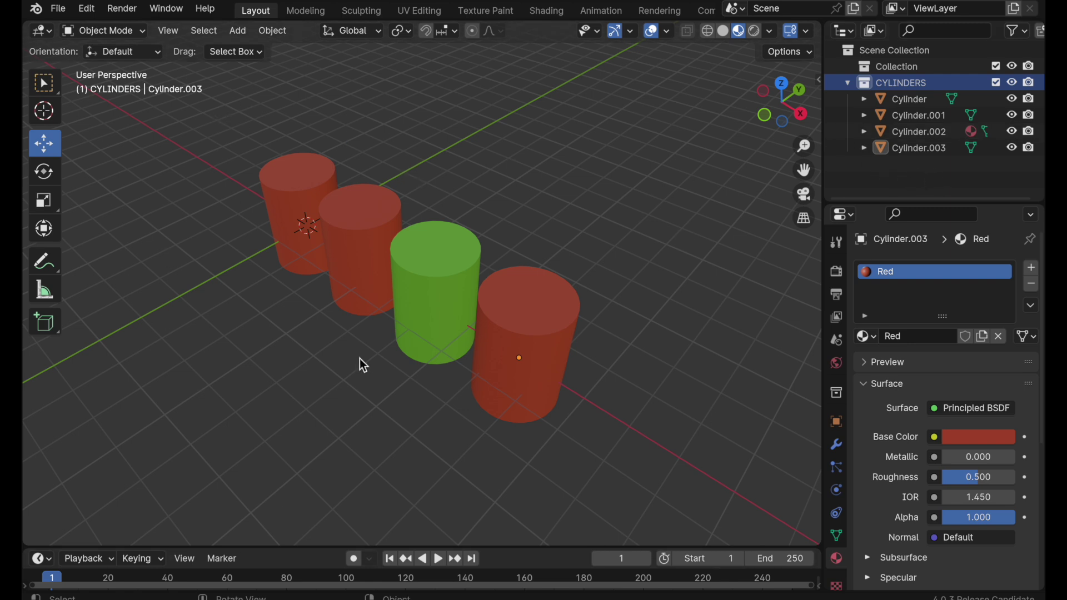
pyautogui.click(298, 217)
pyautogui.keyDown('shift'); pyautogui.click(359, 284); pyautogui.keyUp('shift')
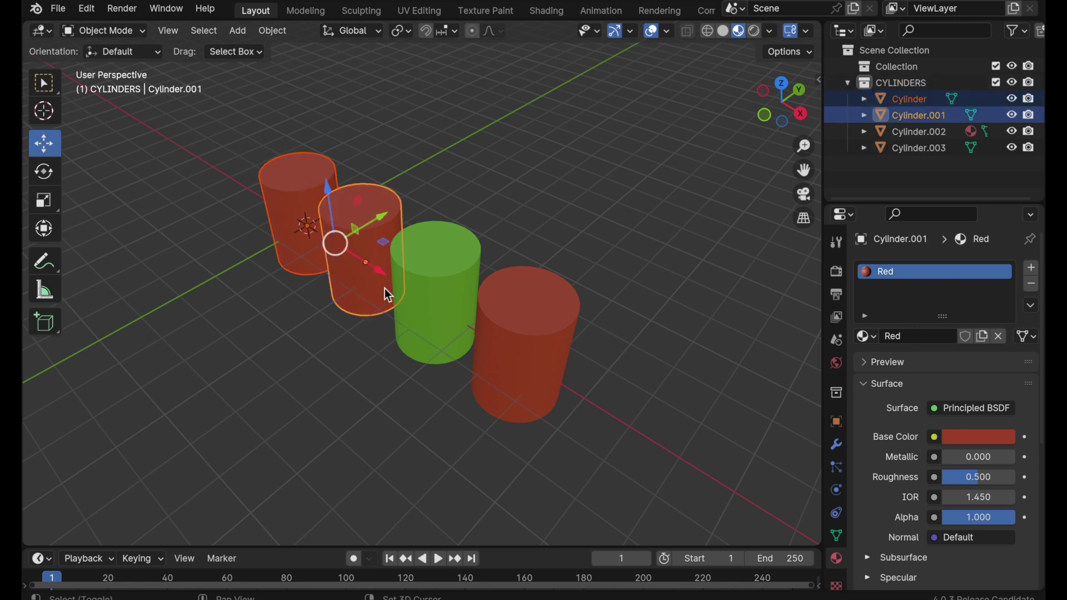
pyautogui.keyDown('shift'); pyautogui.click(428, 309); pyautogui.keyUp('shift')
pyautogui.keyDown('shift'); pyautogui.click(509, 352); pyautogui.keyUp('shift')
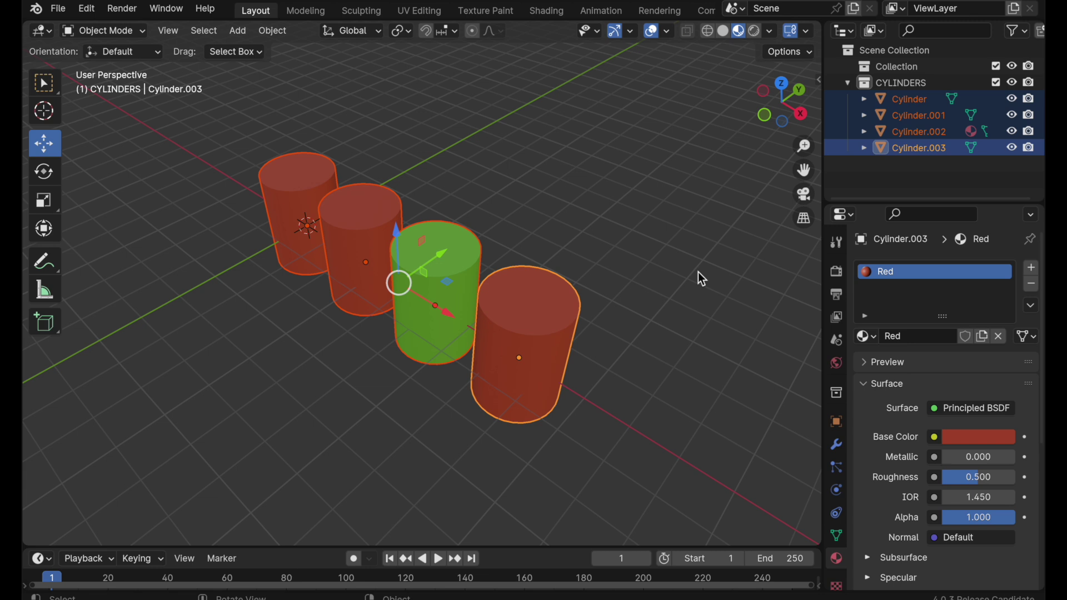
# Instance the CYLINDERS collection to the scene and move the instance along Y, behind the original row.
pyautogui.click(890, 86)
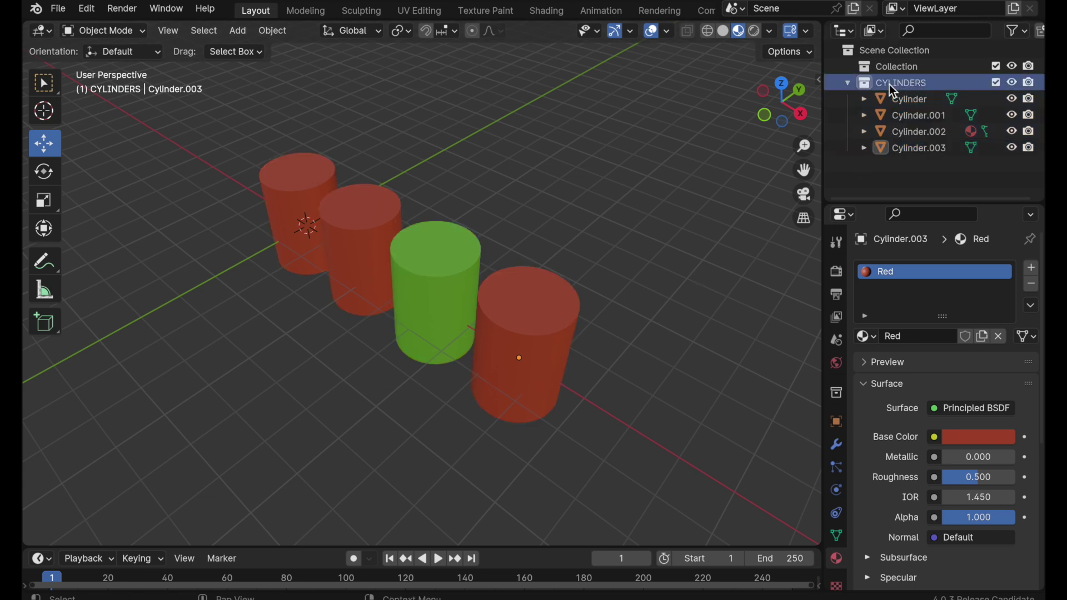
pyautogui.click(849, 83)
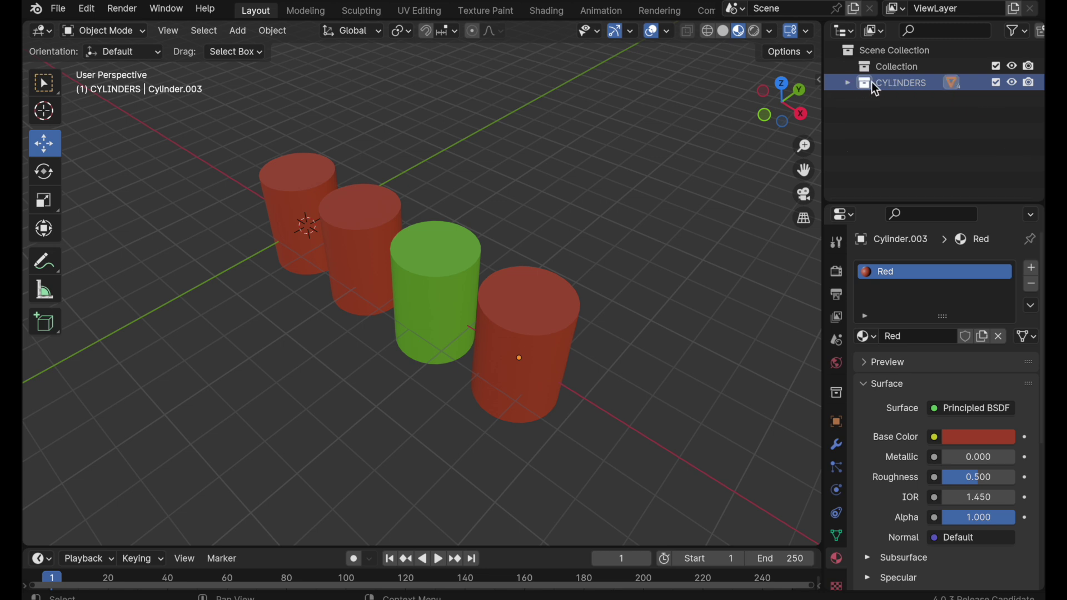
pyautogui.rightClick(880, 89)
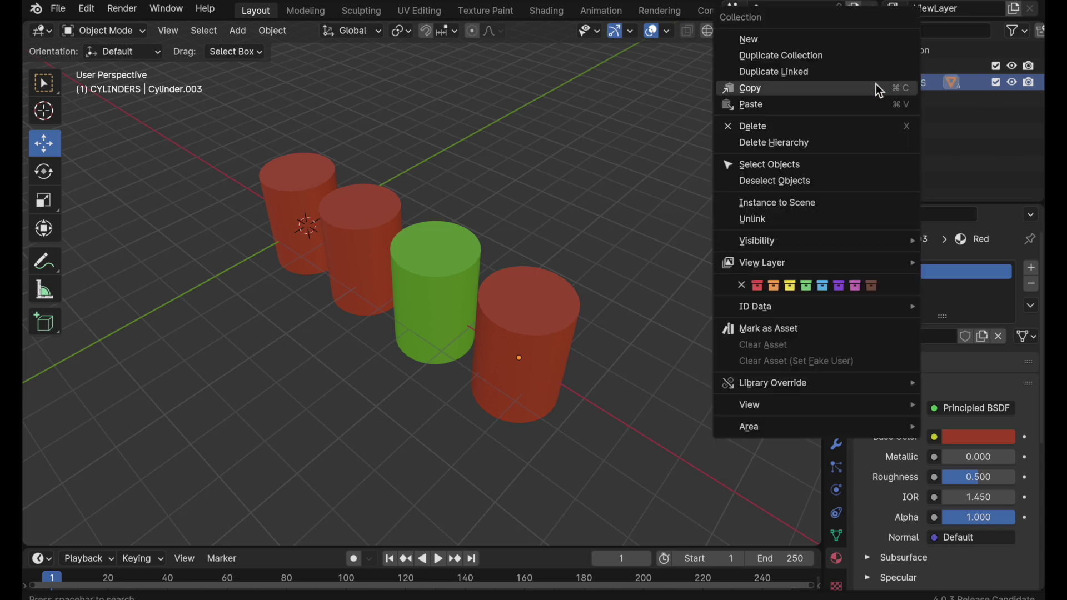
pyautogui.click(861, 207)
pyautogui.moveTo(362, 209); pyautogui.dragTo(500, 118)
pyautogui.moveTo(529, 165); pyautogui.dragTo(487, 127, button='middle')
pyautogui.moveTo(491, 143); pyautogui.dragTo(516, 132)
pyautogui.moveTo(526, 282)
pyautogui.mouseDown(button='middle')
pyautogui.moveTo(543, 310)
pyautogui.moveTo(562, 303)
pyautogui.moveTo(515, 283)
pyautogui.mouseUp(button='middle')
# Make a linked duplicate of the green cylinder and move it along X to the far end beyond the first red cylinder.
pyautogui.click(569, 353)
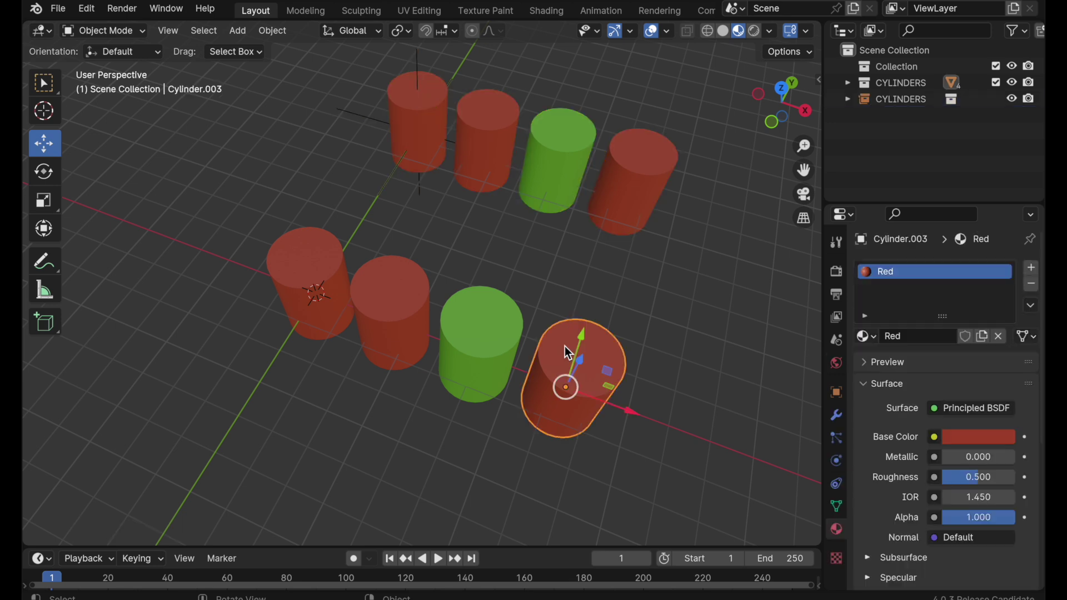
pyautogui.click(479, 356)
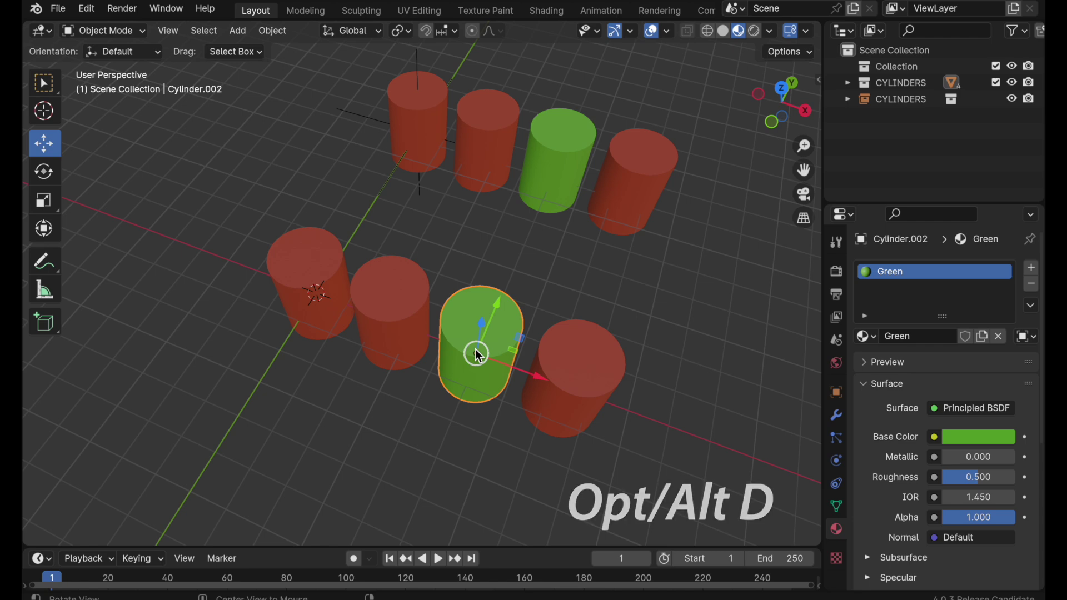
pyautogui.hotkey('alt', 'd')
pyautogui.press('x')
pyautogui.click(222, 256)
# Scale up the second red cylinder, Cylinder.001, in the original row.
pyautogui.moveTo(561, 303); pyautogui.dragTo(374, 245, button='middle')
pyautogui.click(376, 247)
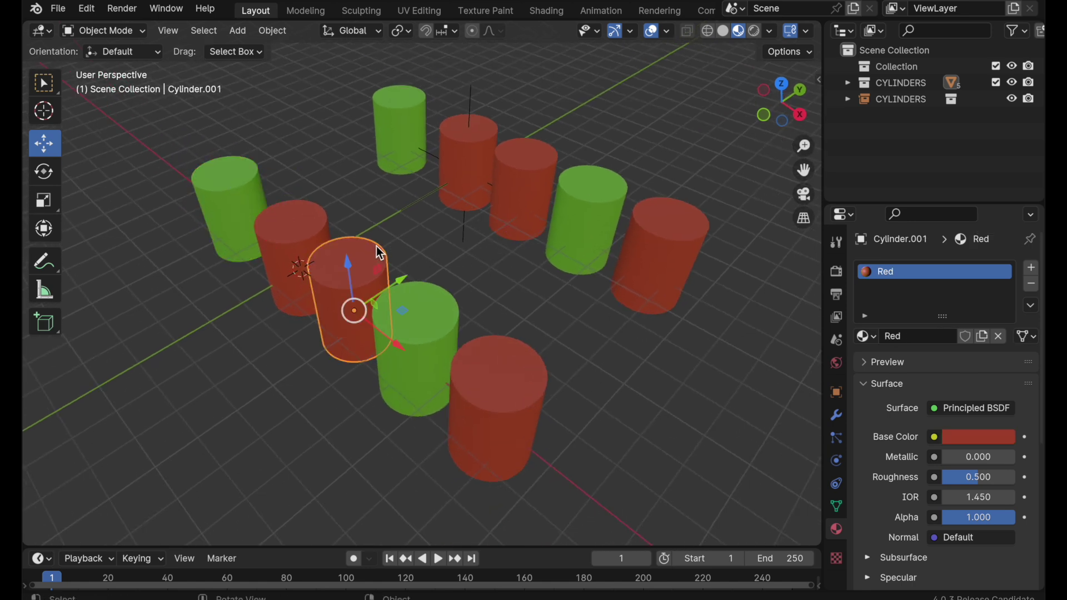
pyautogui.press('s')
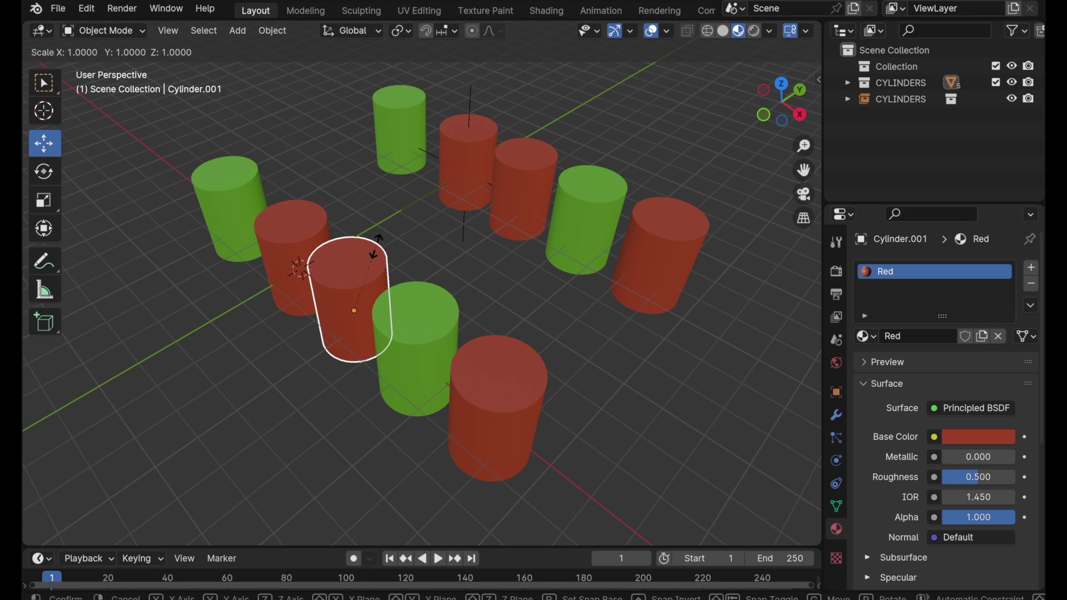
pyautogui.click(385, 228)
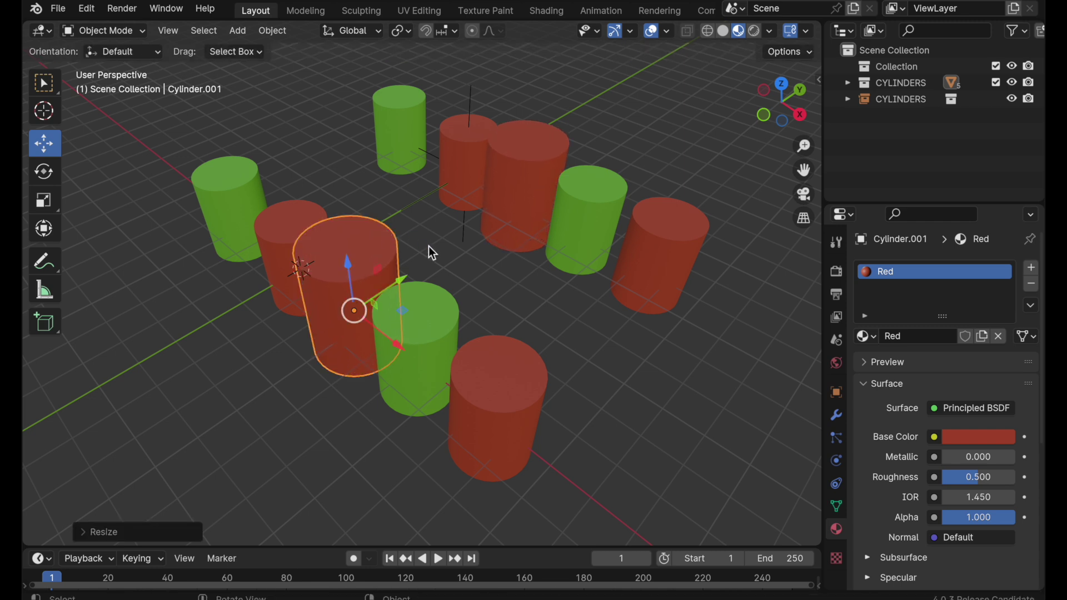
pyautogui.moveTo(429, 247); pyautogui.dragTo(435, 301, button='middle')
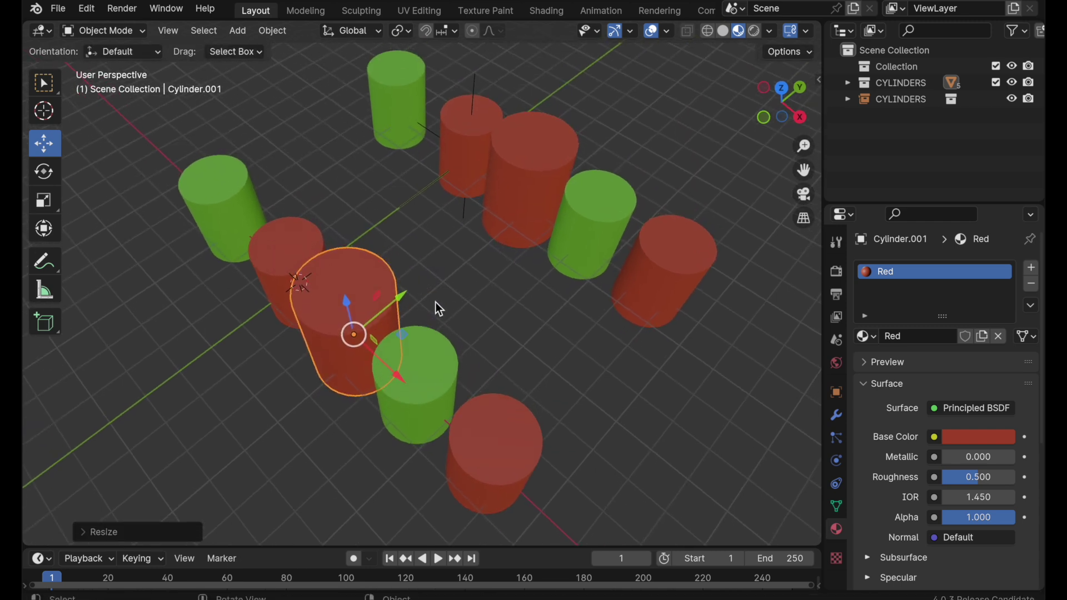
# Rotate the CYLINDERS collection instance slightly about the Z axis and delete the instance.
pyautogui.click(559, 162)
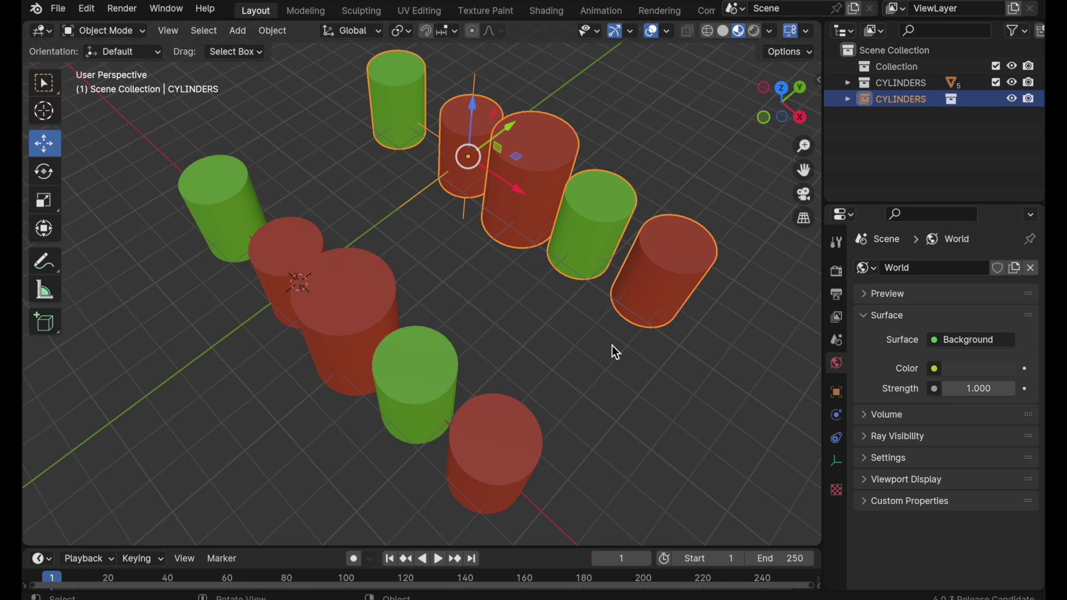
pyautogui.moveTo(612, 346); pyautogui.dragTo(566, 357, button='middle')
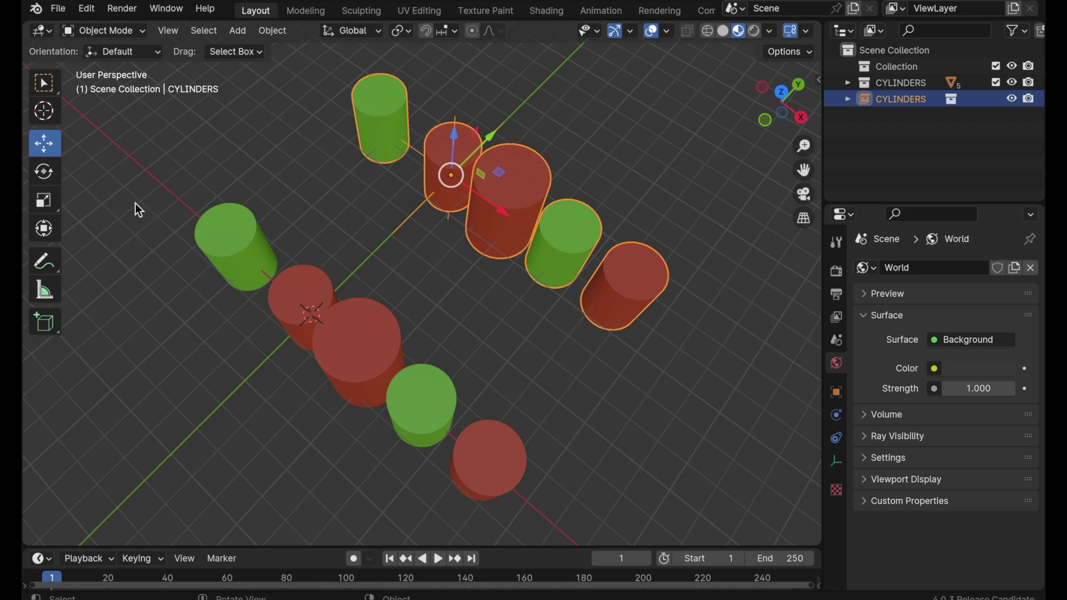
pyautogui.click(50, 173)
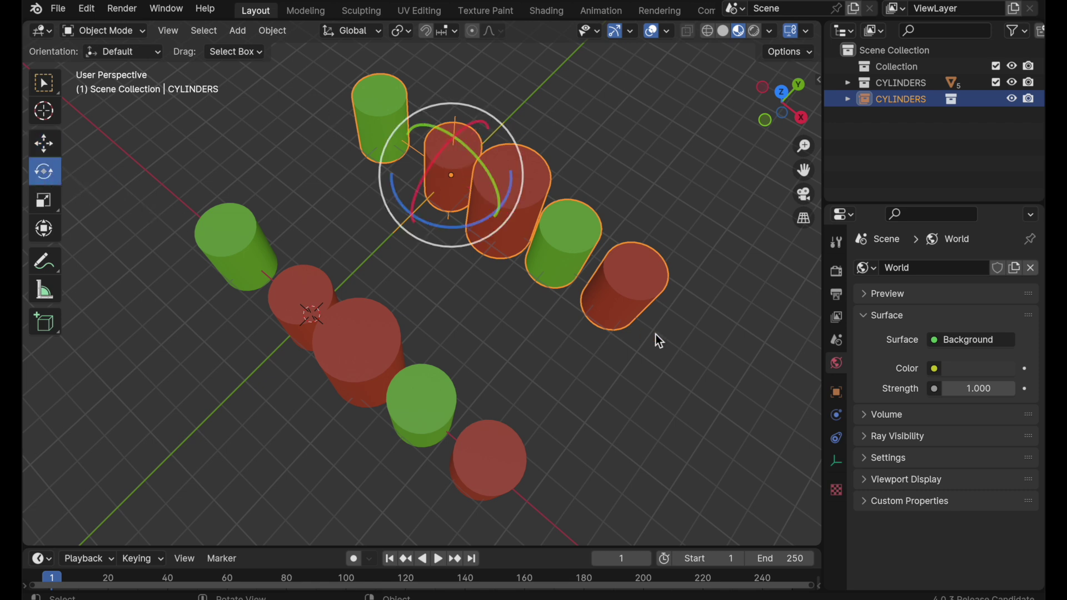
pyautogui.moveTo(484, 215); pyautogui.dragTo(482, 243)
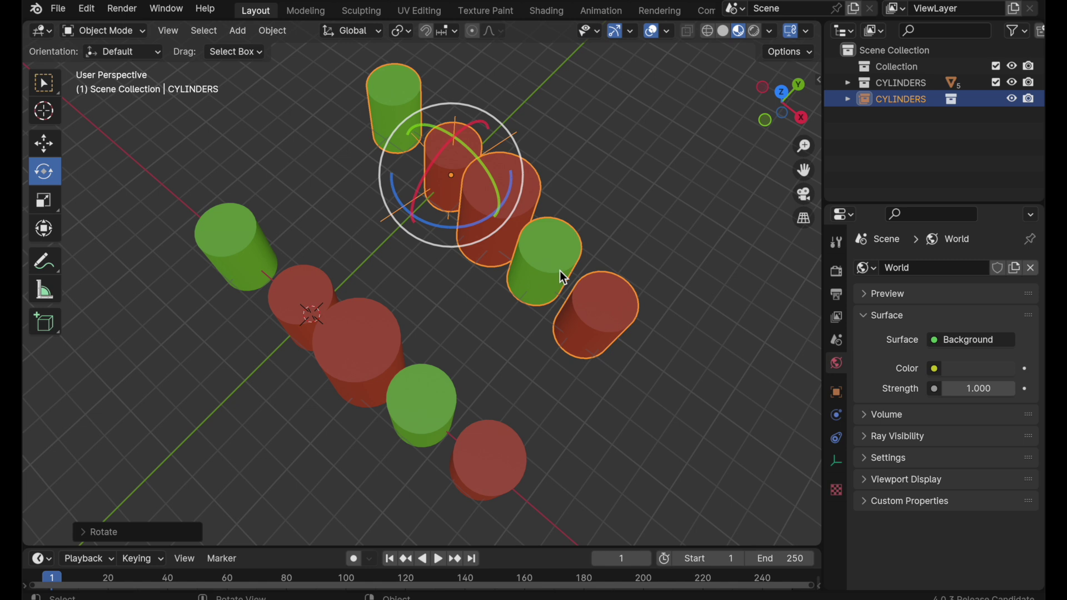
pyautogui.moveTo(559, 271); pyautogui.dragTo(676, 201, button='middle')
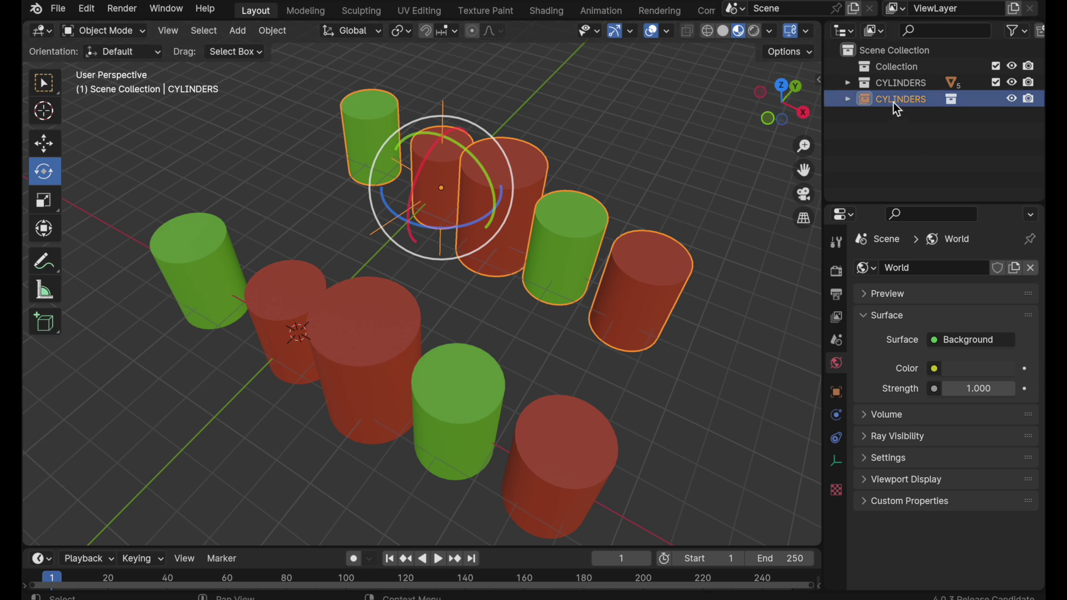
pyautogui.press('Delete')
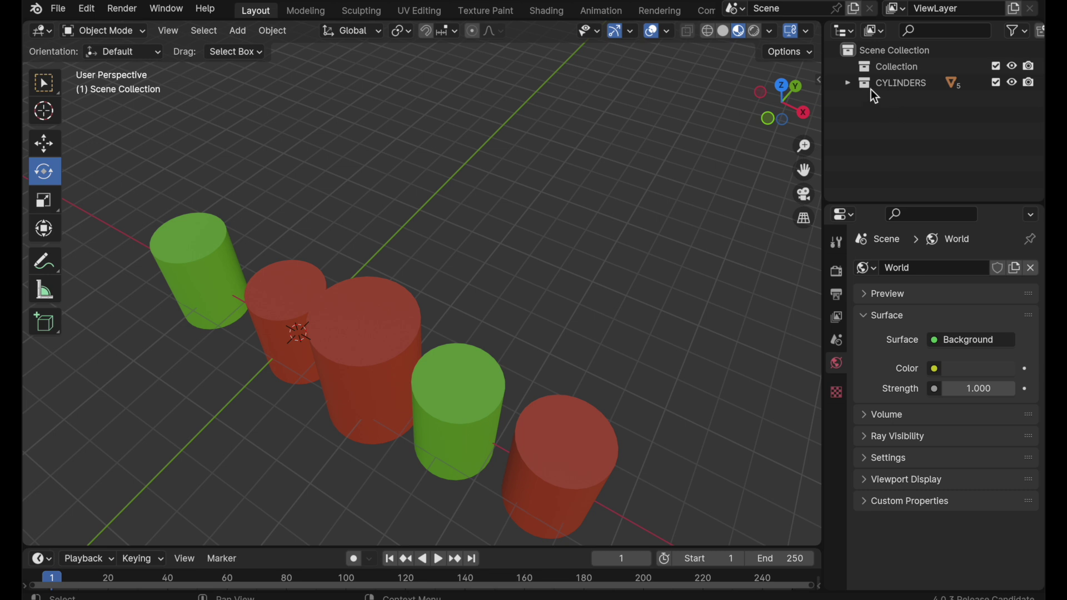
# Add a Plain Axes empty at the 3D cursor and activate the Move tool.
pyautogui.click(848, 83)
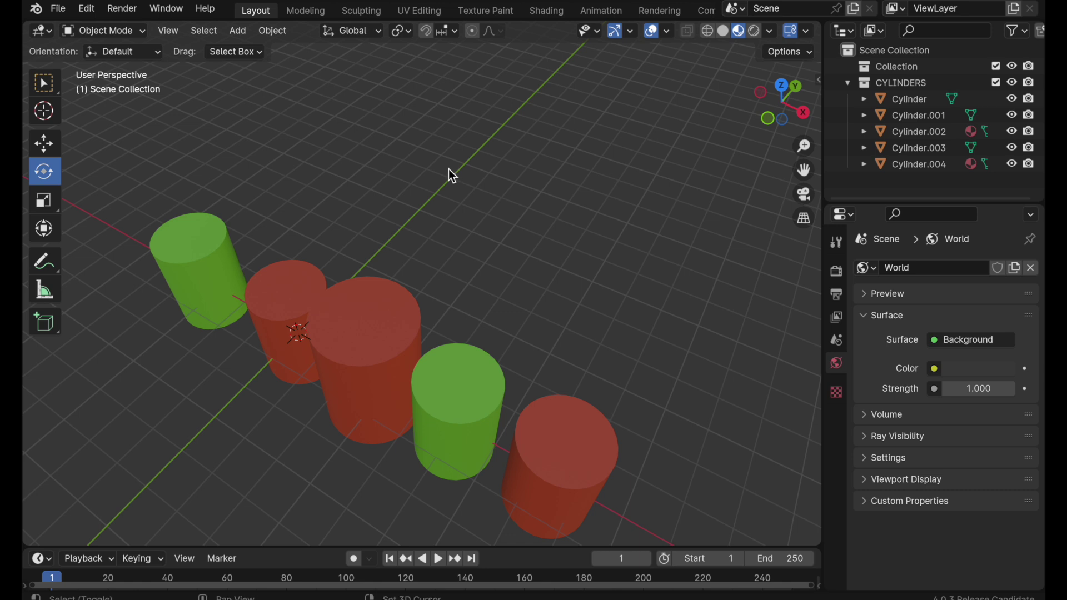
pyautogui.hotkey('shift', 'a')
pyautogui.moveTo(438, 323)
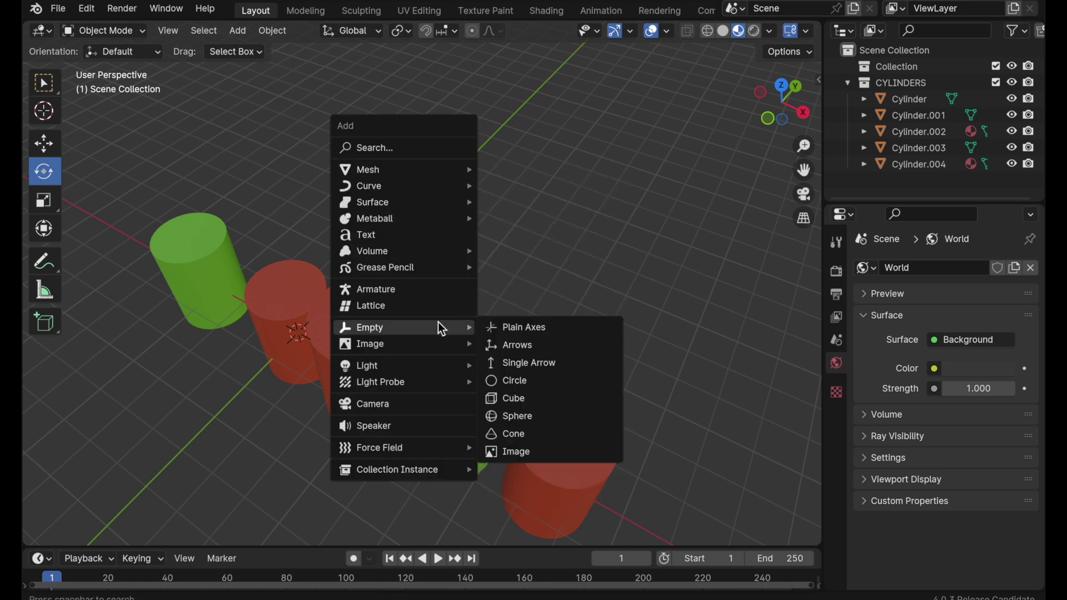
pyautogui.click(529, 322)
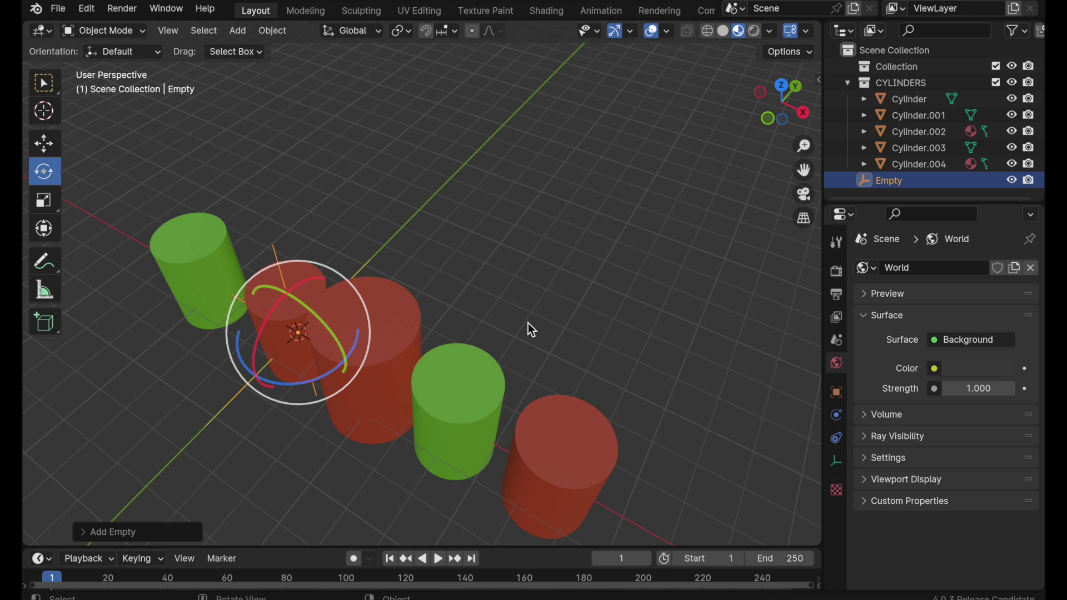
pyautogui.click(45, 144)
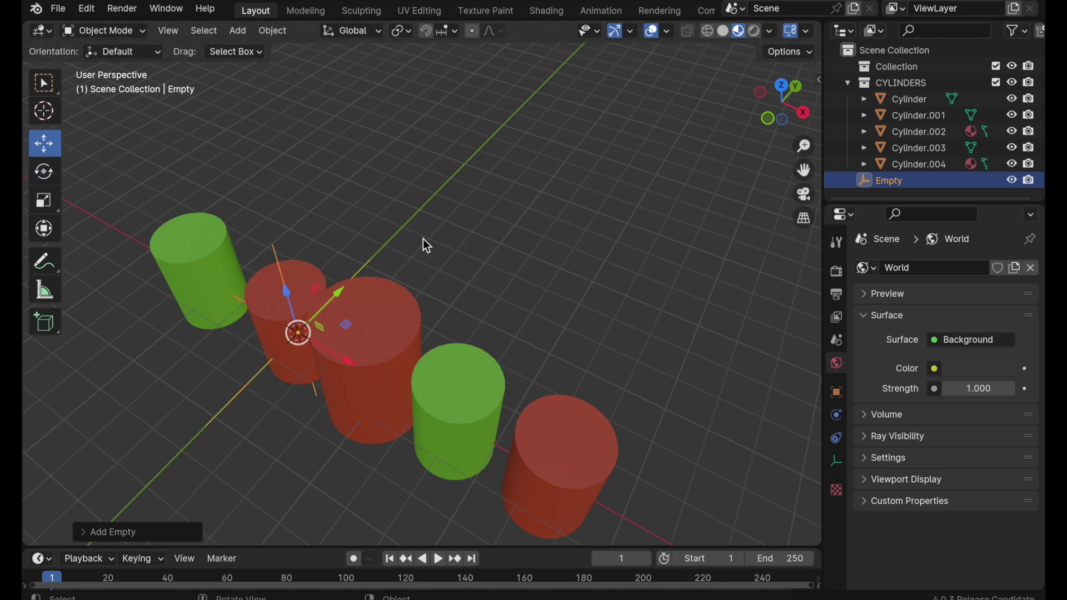
# Rename the empty as Group of Cylinders and move it into the CYLINDERS collection.
pyautogui.doubleClick(885, 188)
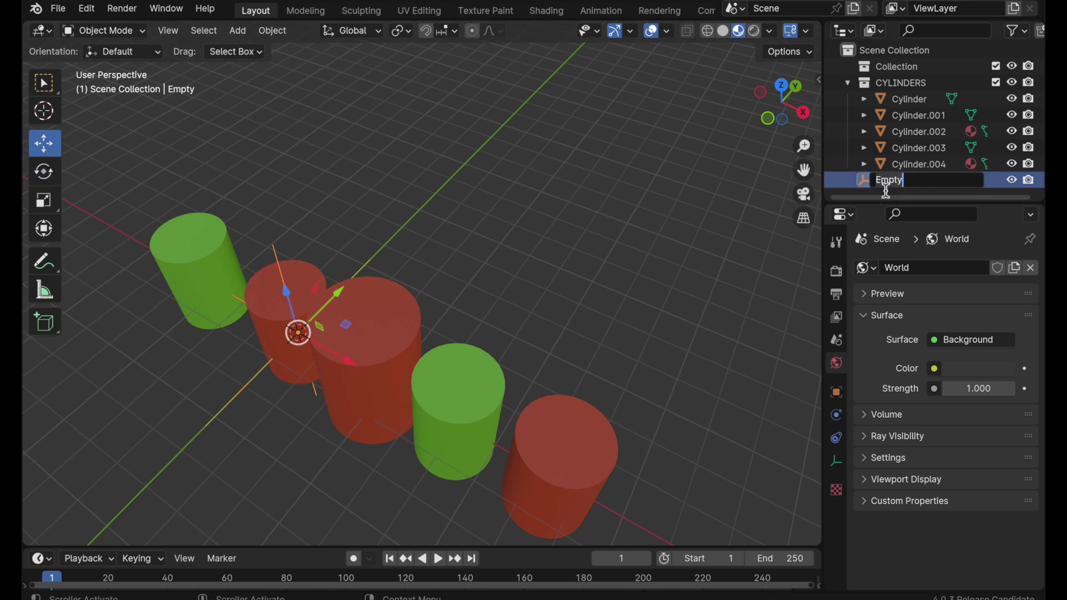
pyautogui.write('Group of Cylinders')
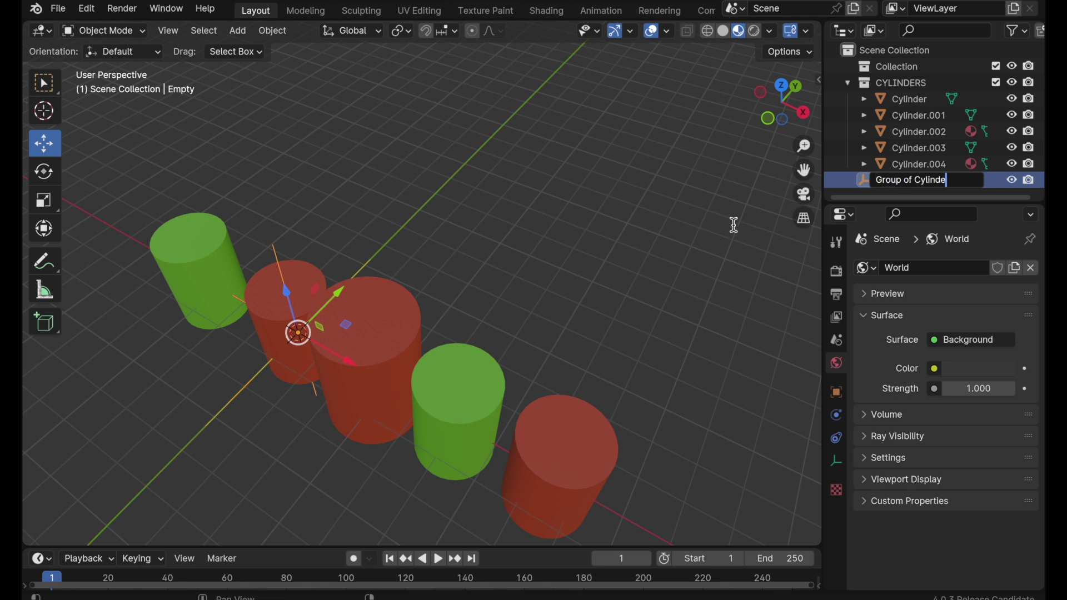
pyautogui.press('Return')
pyautogui.moveTo(862, 185); pyautogui.dragTo(900, 82)
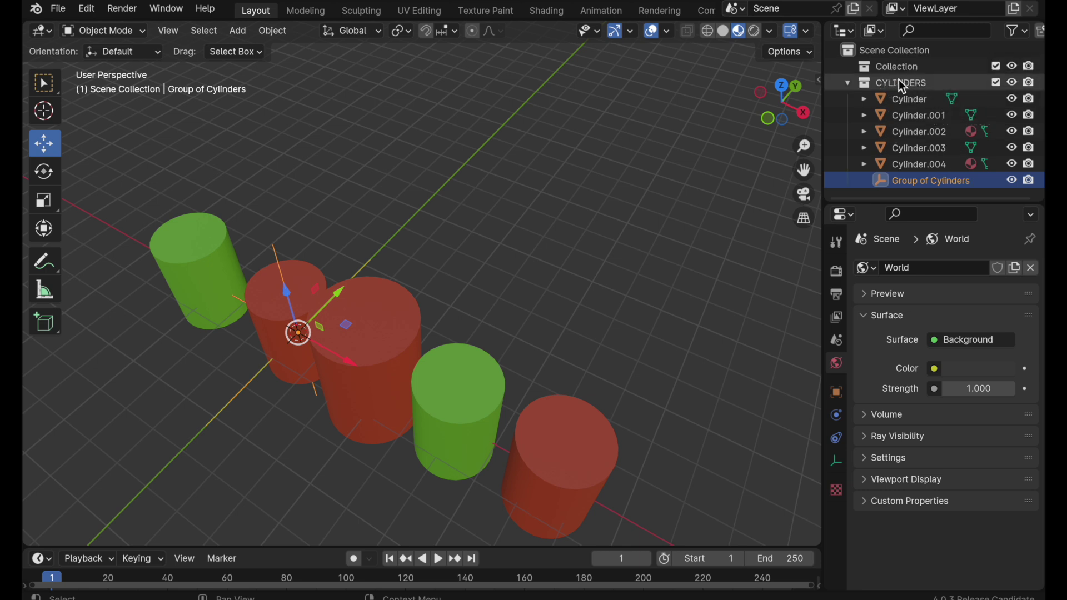
# Parent the five cylinders, Cylinder through Cylinder.004, to the Group of Cylinders empty.
pyautogui.click(931, 101)
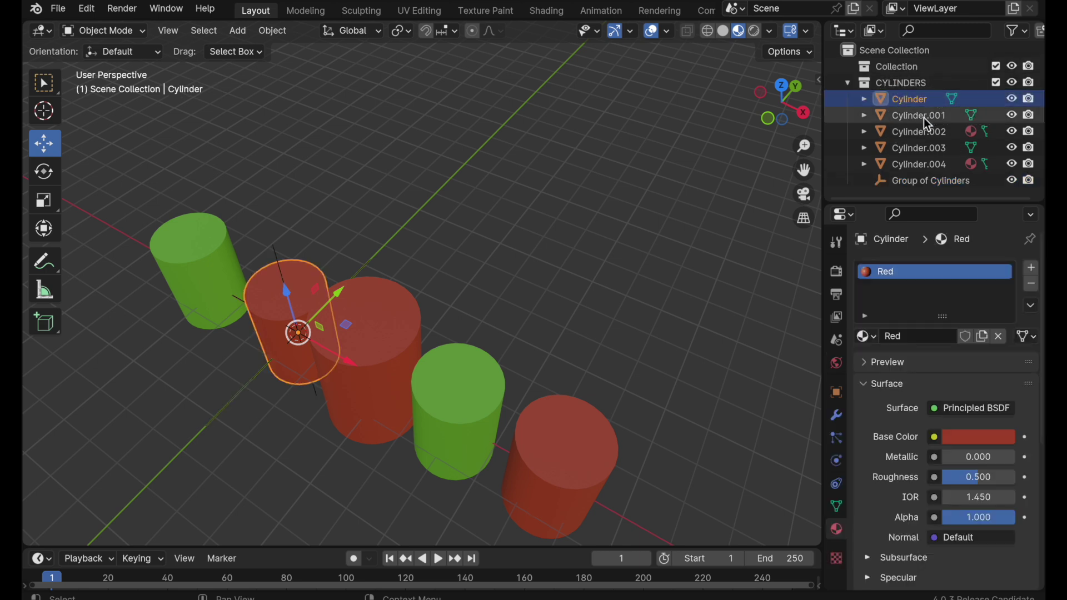
pyautogui.keyDown('shift'); pyautogui.click(912, 164); pyautogui.keyUp('shift')
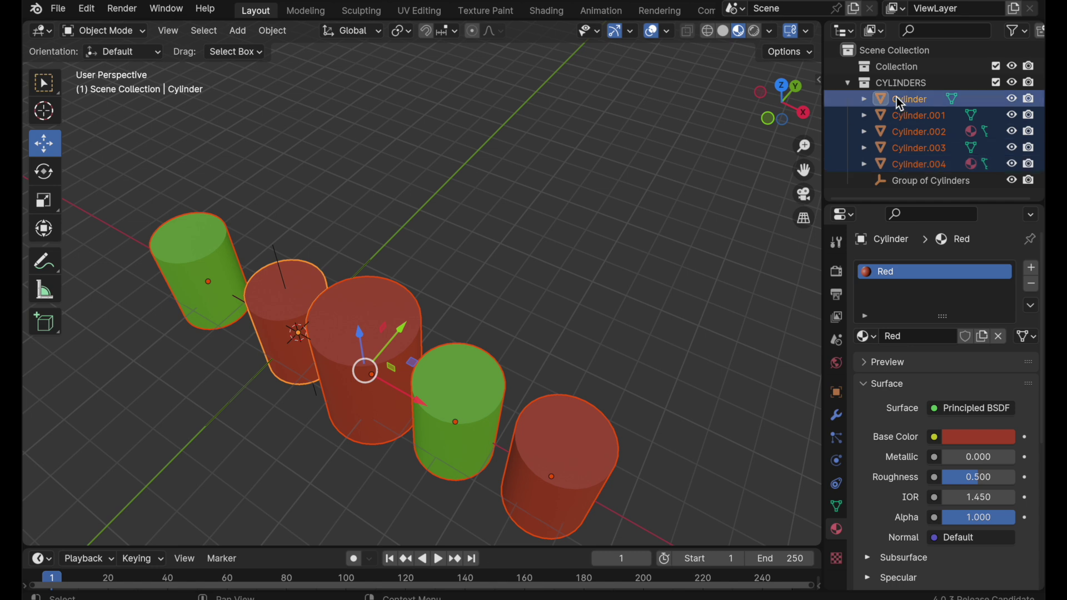
pyautogui.moveTo(900, 103); pyautogui.dragTo(920, 182)
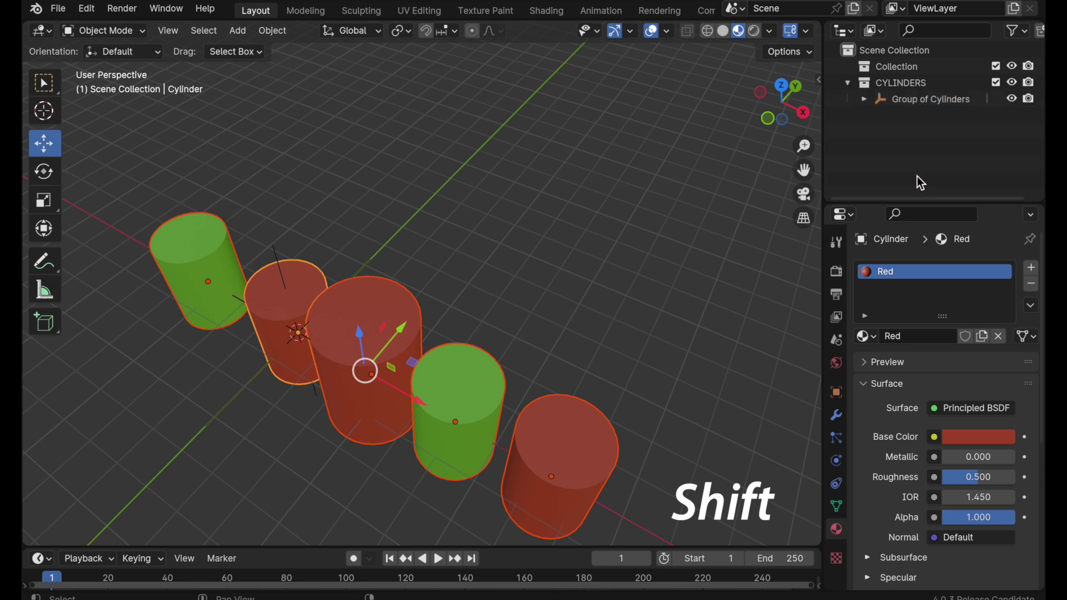
# Try moving the Group of Cylinders empty together with its cylinders and undo the move.
pyautogui.click(885, 100)
pyautogui.moveTo(353, 298); pyautogui.dragTo(361, 275, button='middle')
pyautogui.moveTo(354, 307); pyautogui.dragTo(491, 235)
pyautogui.hotkey('ctrl', 'z')
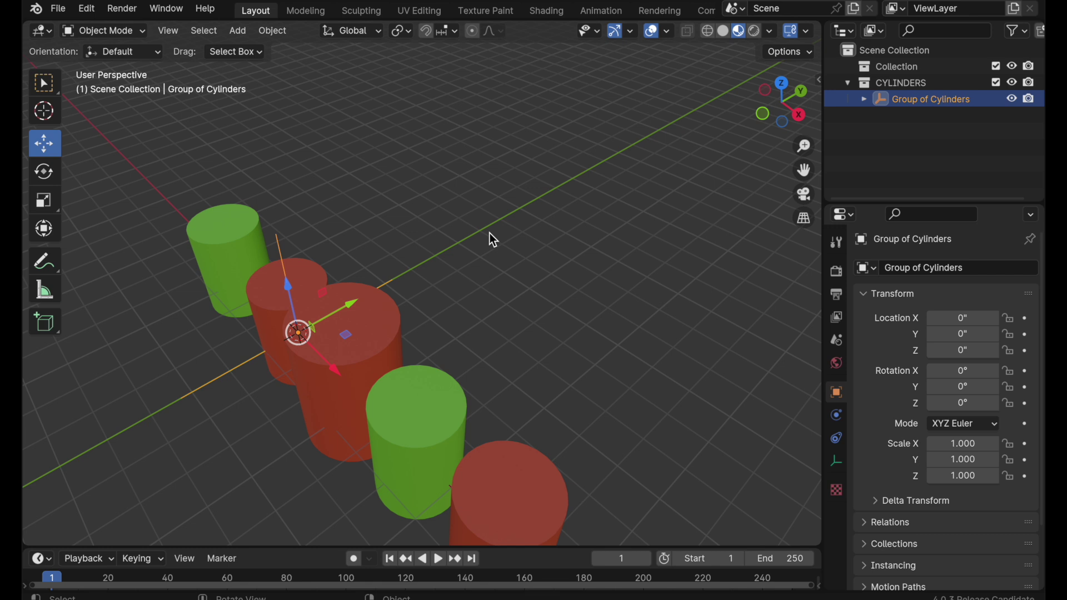
# Select the whole Group of Cylinders hierarchy and make a linked duplicate of it about 102.74" along the Y axis.
pyautogui.rightClick(905, 100)
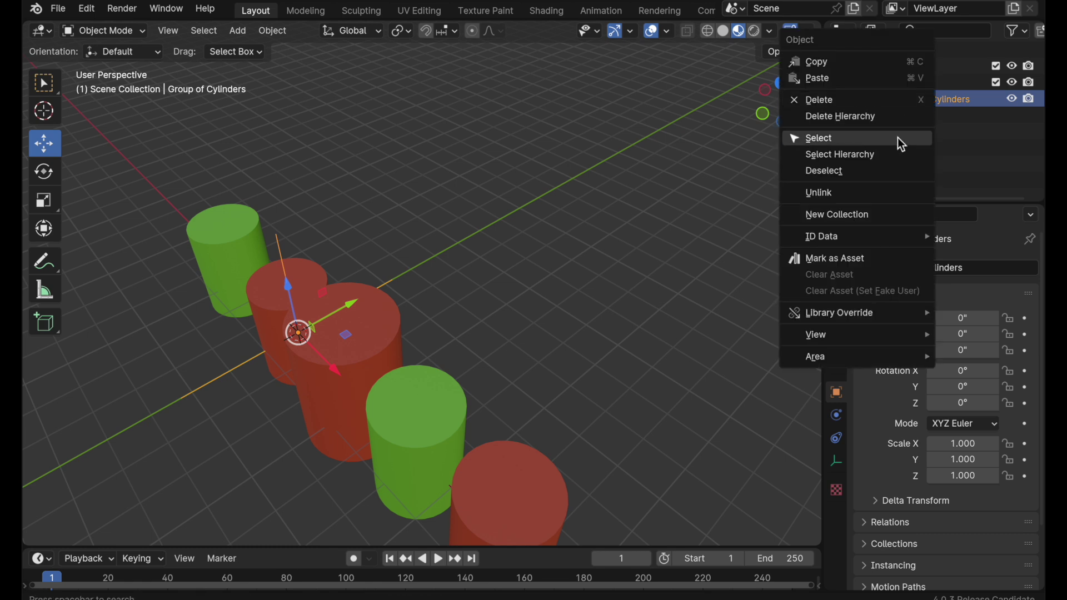
pyautogui.click(900, 155)
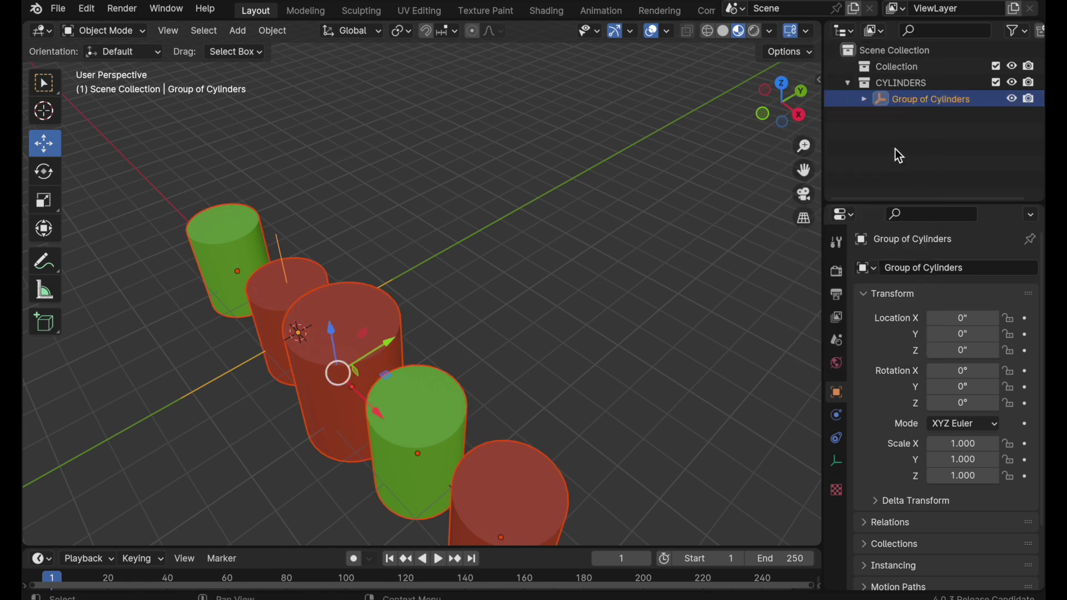
pyautogui.click(865, 100)
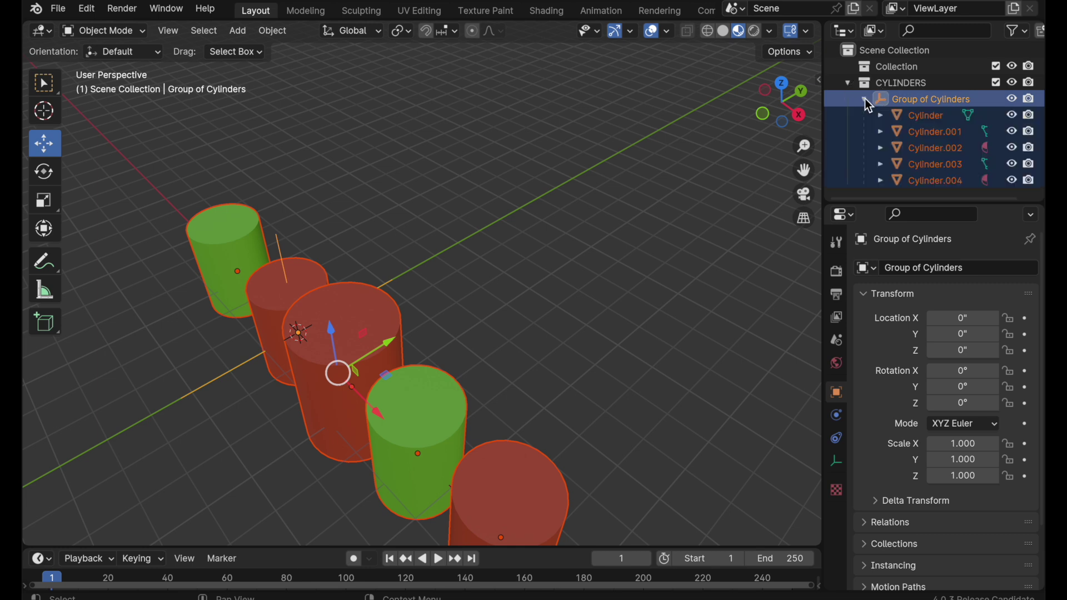
pyautogui.click(865, 101)
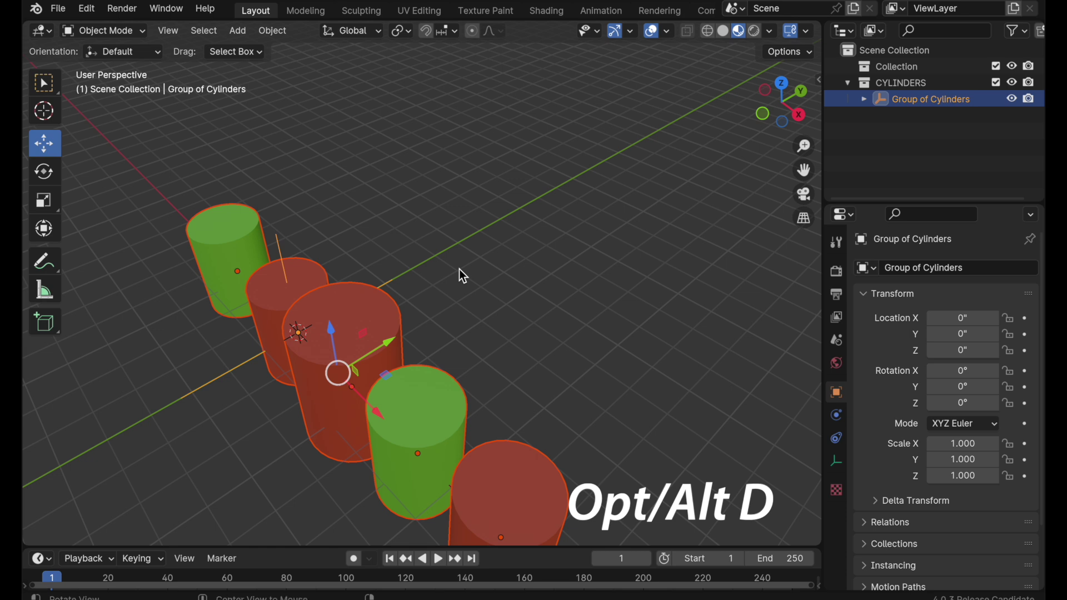
pyautogui.hotkey('alt', 'd')
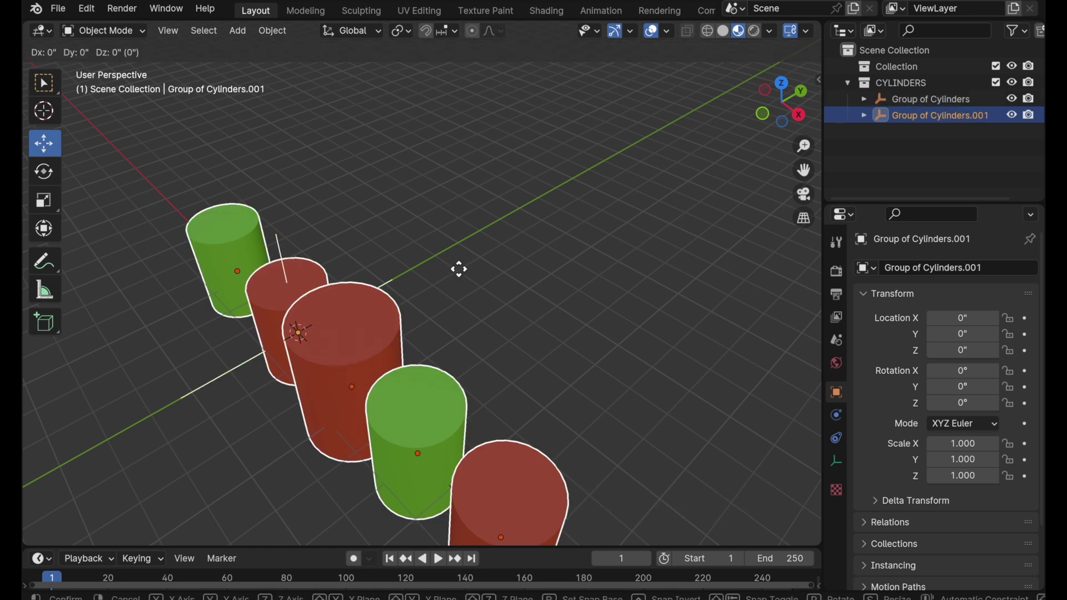
pyautogui.press('y')
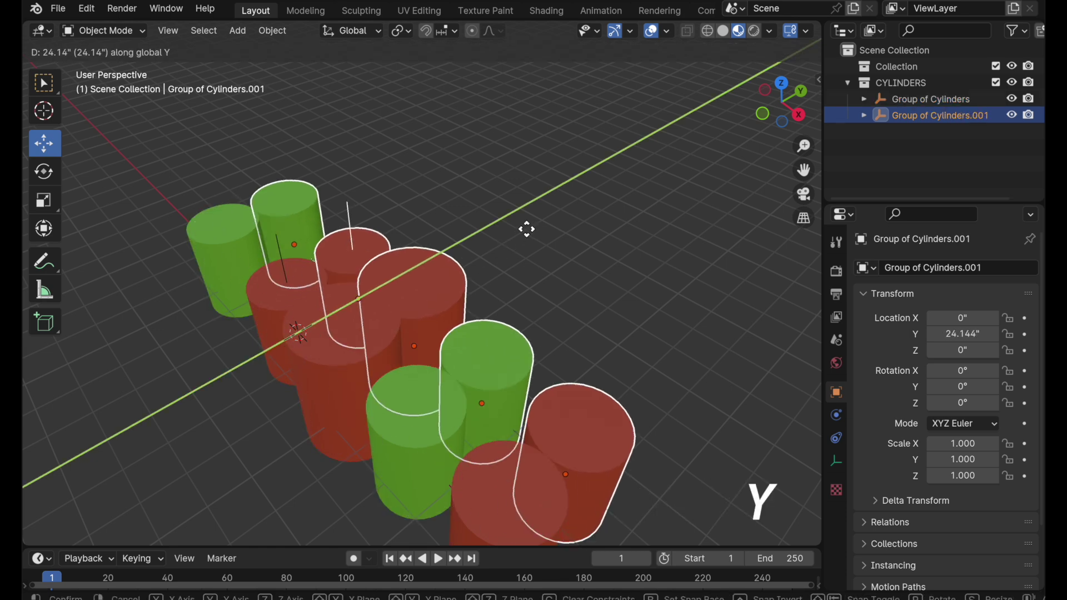
pyautogui.click(662, 128)
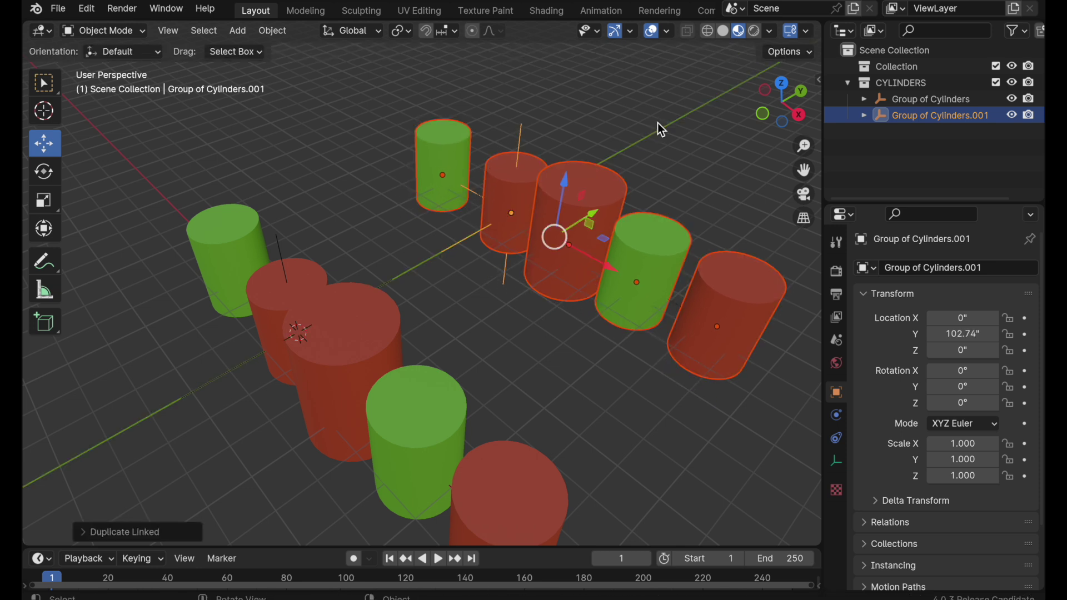
# Rotate the duplicated group by its empty, Group of Cylinders.001, to about -32.4° around the Z axis.
pyautogui.click(556, 347)
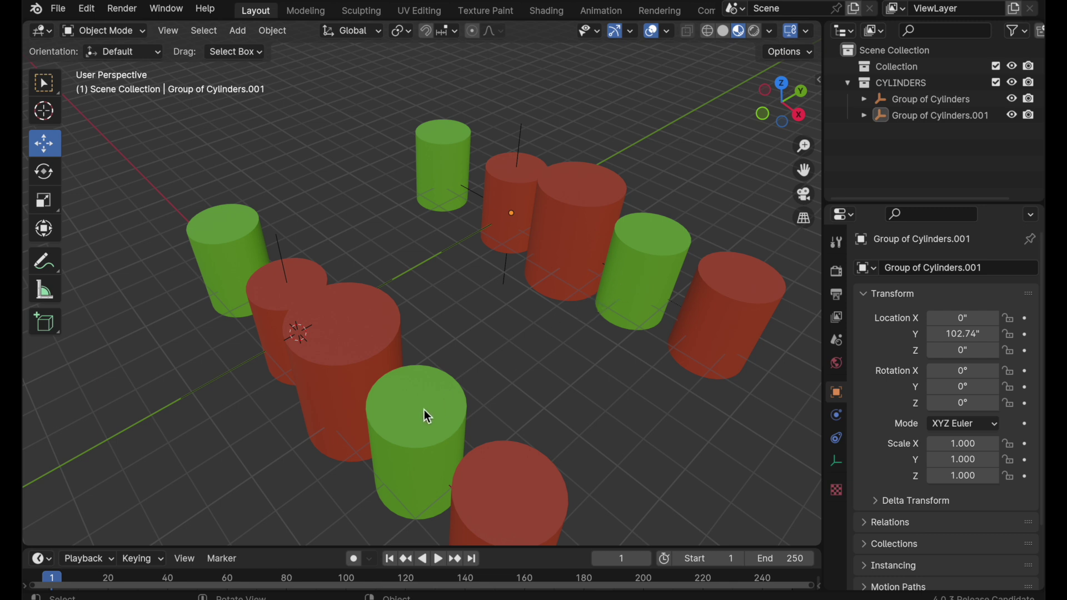
pyautogui.click(481, 201)
pyautogui.click(44, 173)
pyautogui.moveTo(339, 157); pyautogui.dragTo(436, 205, button='middle')
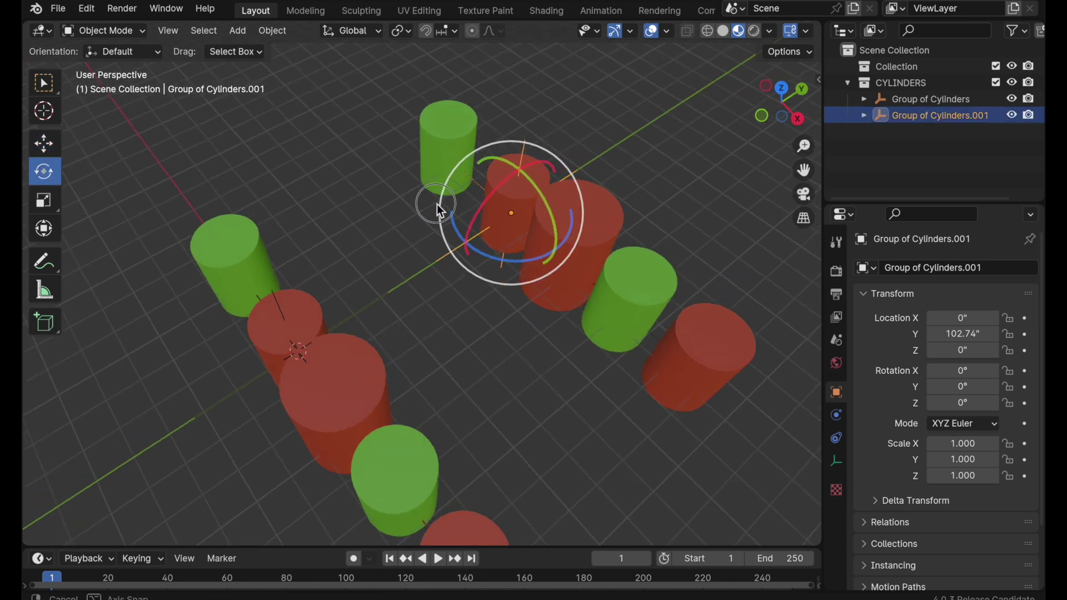
pyautogui.moveTo(549, 254); pyautogui.dragTo(507, 269)
pyautogui.moveTo(511, 342); pyautogui.dragTo(469, 333, button='middle')
# Raise the duplicated group's green Cylinder.007 to about 24.5" on Z and scale it uniformly to about 0.495.
pyautogui.click(44, 143)
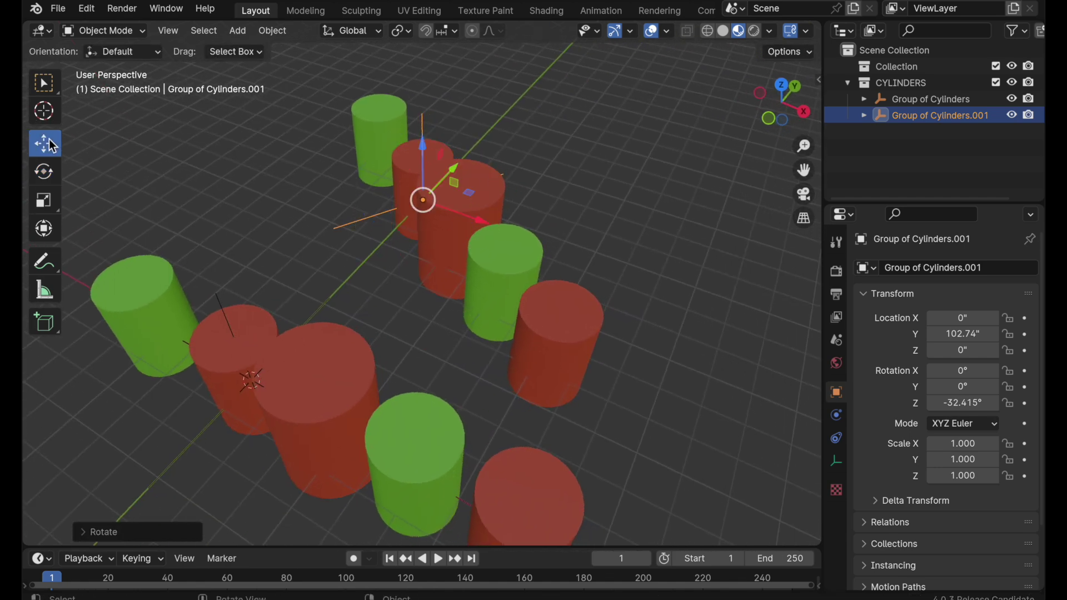
pyautogui.click(495, 254)
pyautogui.moveTo(500, 265); pyautogui.dragTo(509, 206)
pyautogui.moveTo(510, 210)
pyautogui.mouseDown(button='middle')
pyautogui.moveTo(582, 208)
pyautogui.moveTo(497, 207)
pyautogui.mouseUp(button='middle')
pyautogui.press('s')
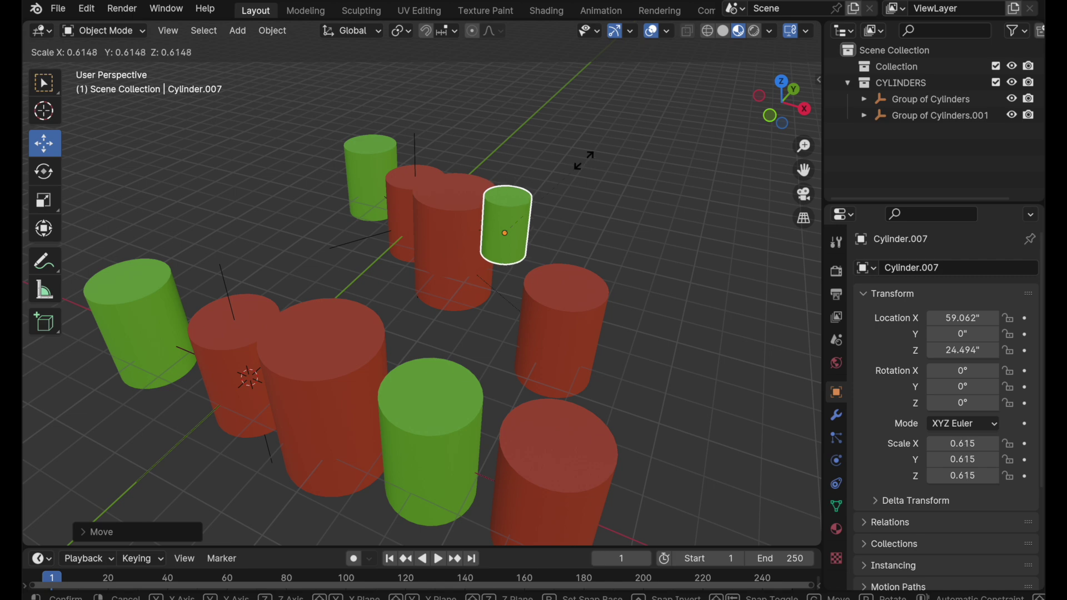
pyautogui.click(570, 176)
pyautogui.moveTo(569, 254); pyautogui.dragTo(517, 301, button='middle')
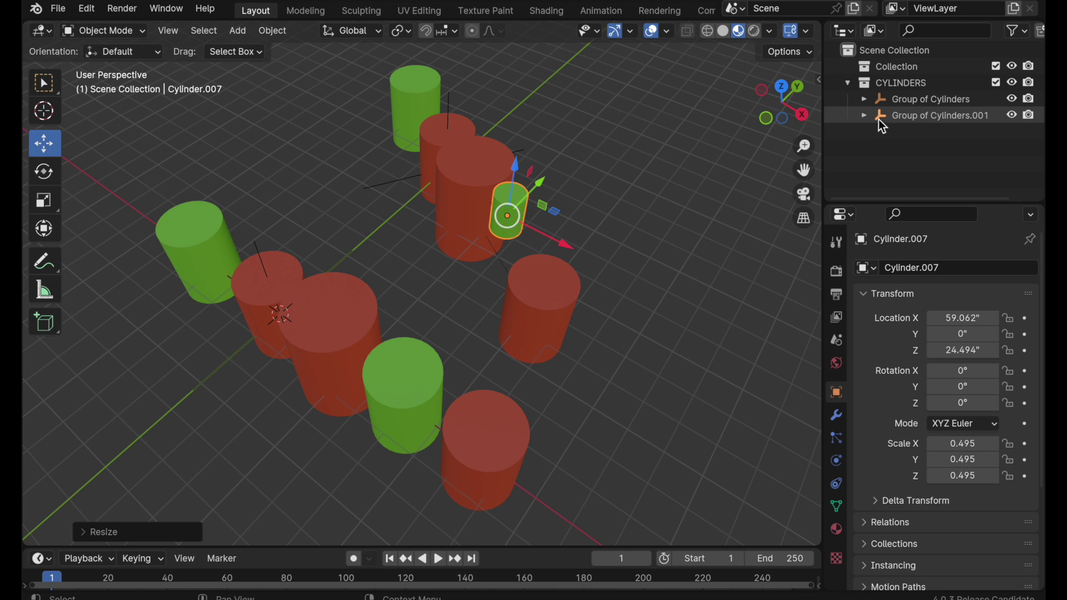
# Make a linked duplicate of the original row's end red cylinder, Cylinder.003, along the X axis to about -78.3", and check the children of Group of Cylinders.001.
pyautogui.moveTo(570, 354); pyautogui.dragTo(639, 346, button='middle')
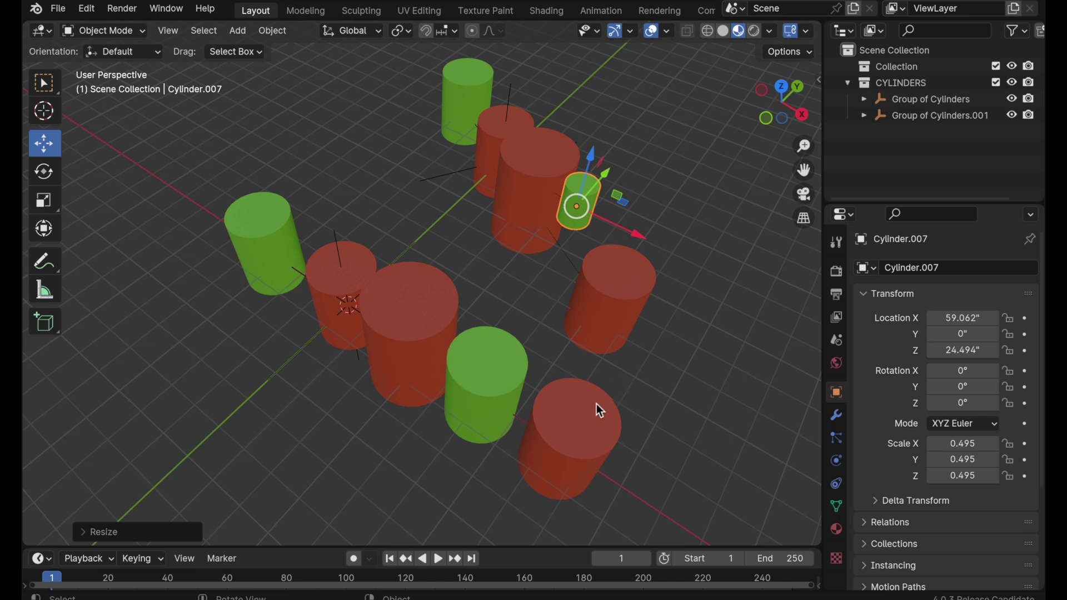
pyautogui.click(587, 431)
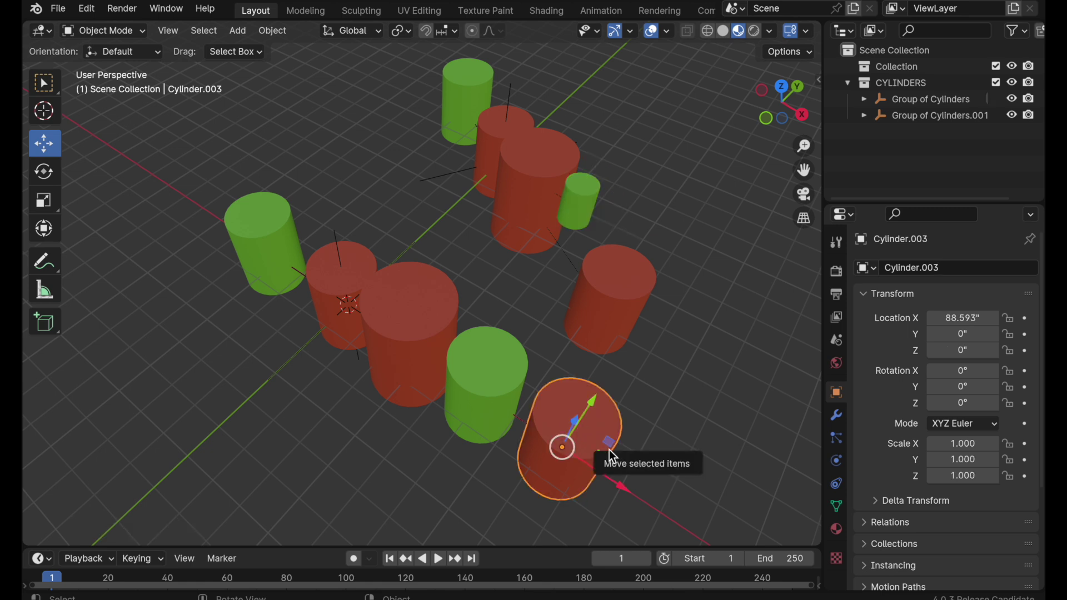
pyautogui.hotkey('shift', 'd')
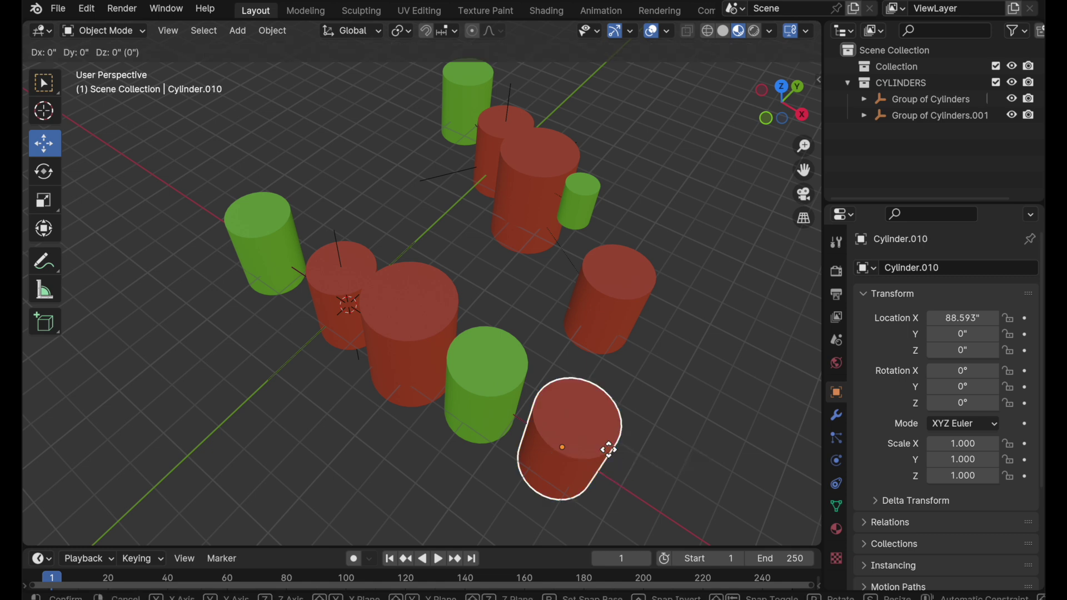
pyautogui.press('x')
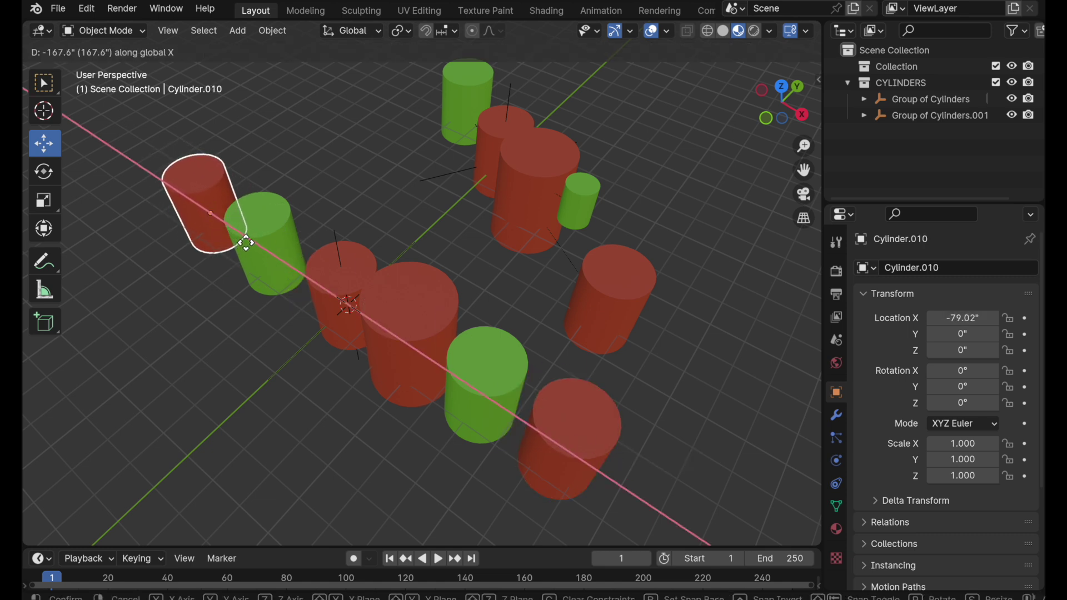
pyautogui.click(200, 186)
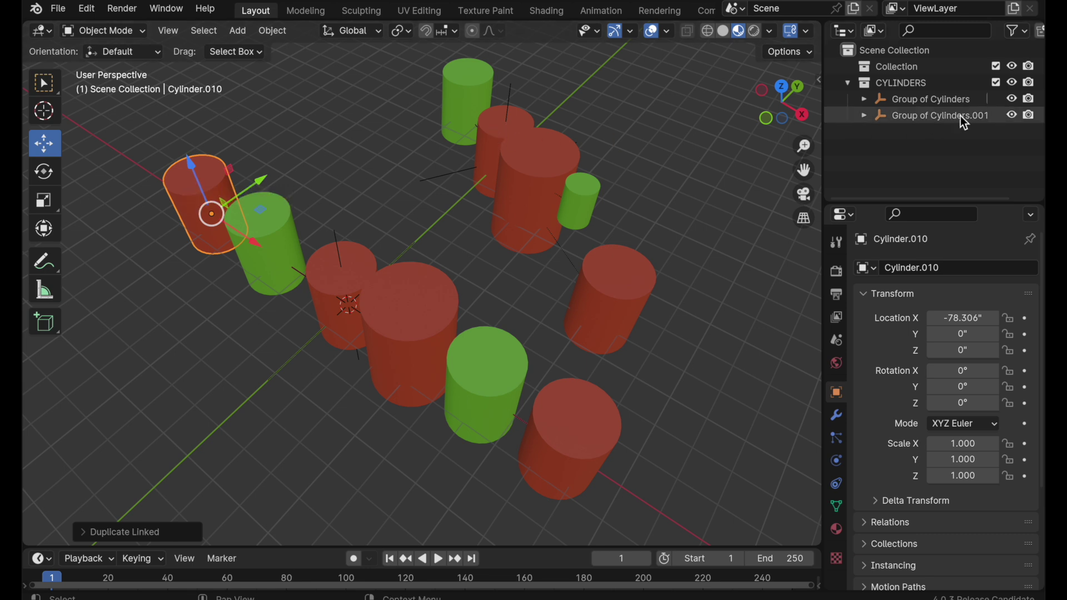
pyautogui.click(866, 116)
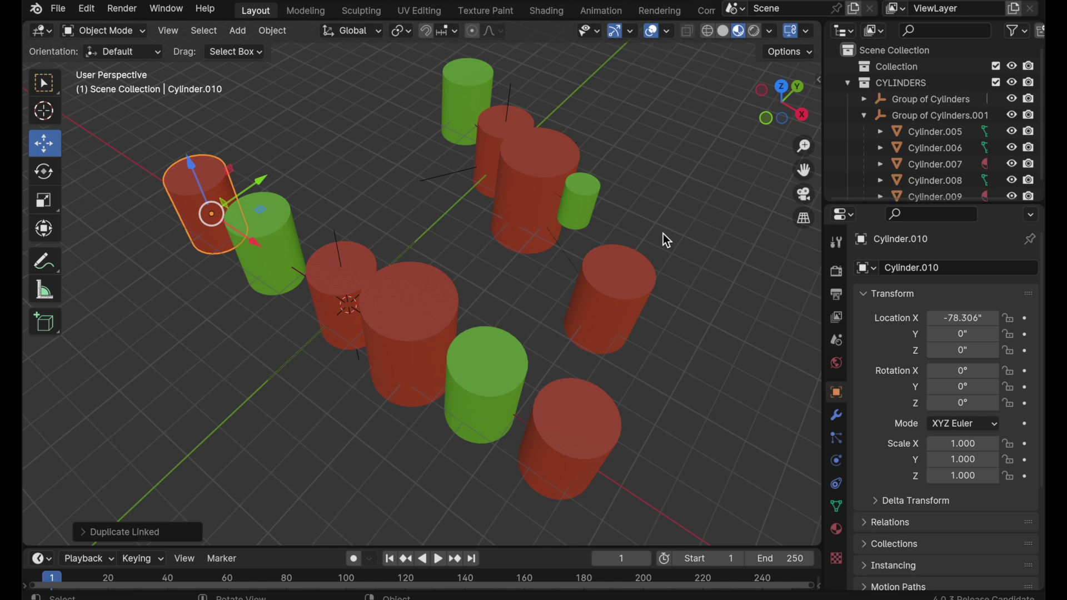
pyautogui.click(864, 116)
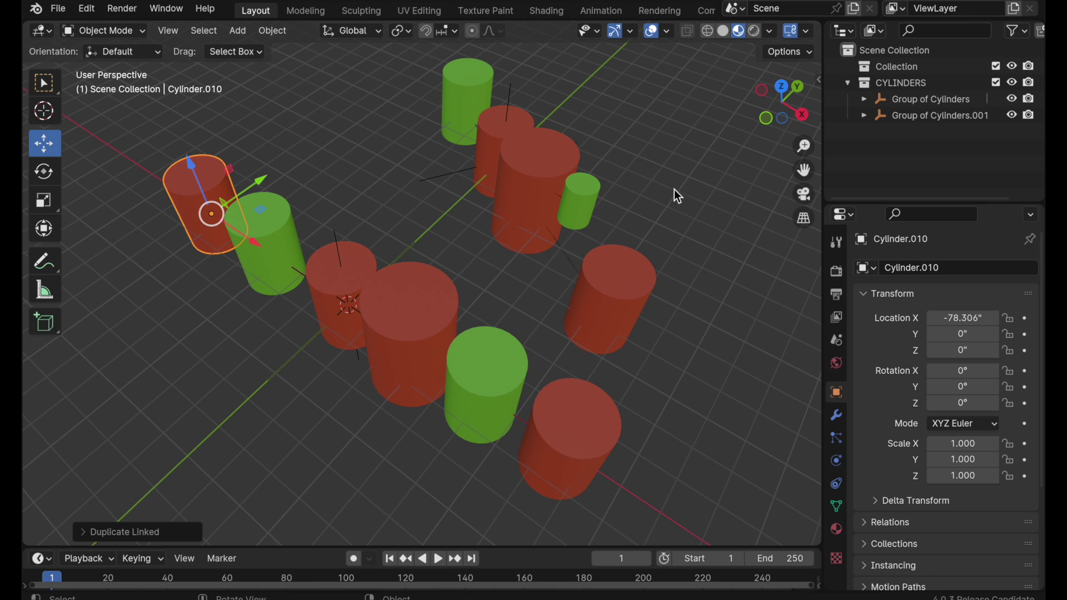